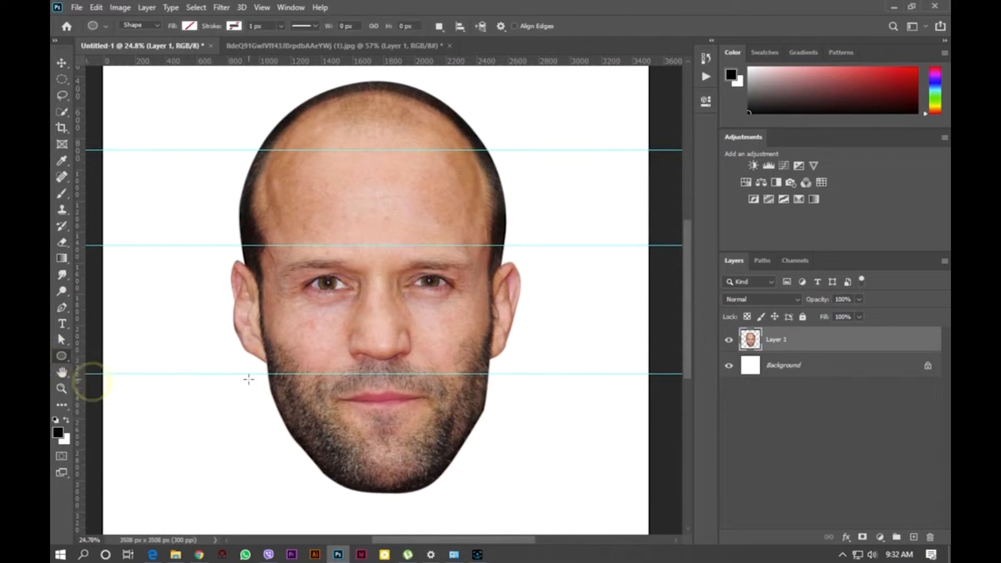
- Draw a thin, flat ellipse shape across the face along the mouth-line guide, redrawing it once
left_click_drag(286, 389, 491, 367)
scroll(407, 426, "up", 4)
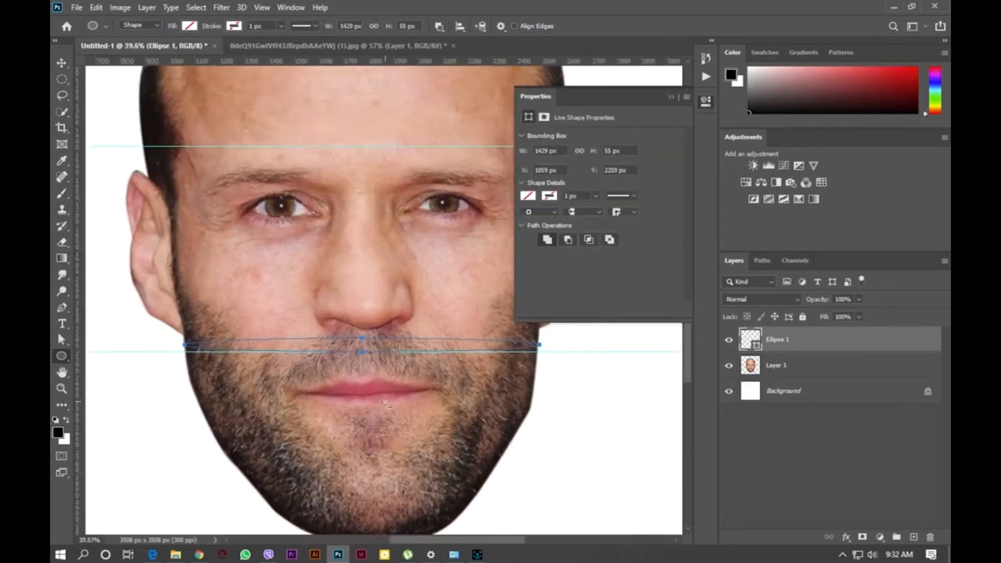
scroll(389, 431, "down", 5)
left_click(677, 99)
key("ctrl+z")
left_click_drag(269, 382, 445, 341)
scroll(473, 381, "up", 5)
left_click(677, 99)
- Free-transform the mouth-line ellipse so its ends reach the sides of the face, about 1625 px wide, and commit
key("ctrl+t")
scroll(437, 356, "up", 2)
scroll(495, 340, "down", 6)
scroll(251, 339, "up", 6)
left_click_drag(335, 339, 330, 340)
scroll(280, 397, "down", 7)
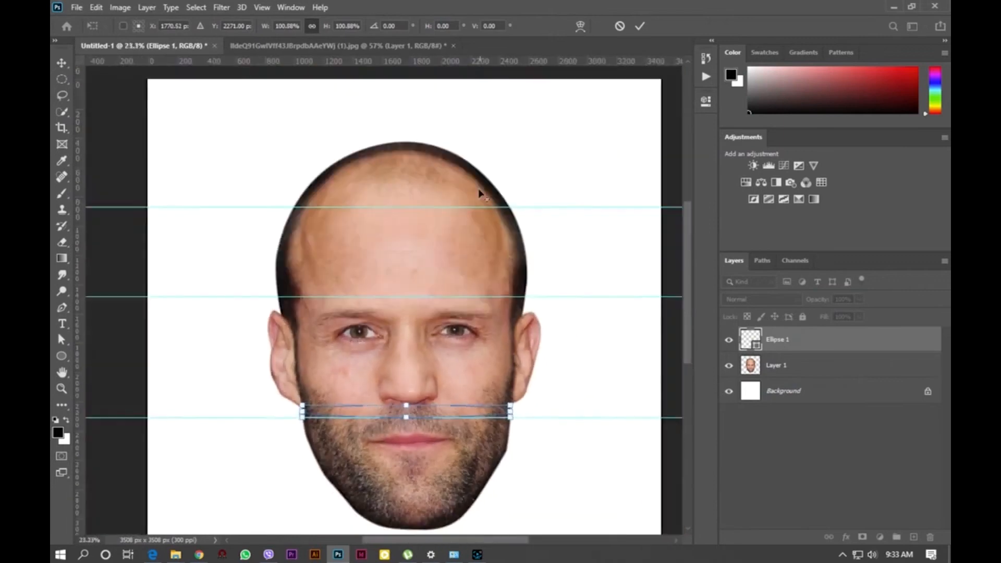
scroll(480, 194, "up", 2)
key("Return")
left_click(489, 420)
key("Return")
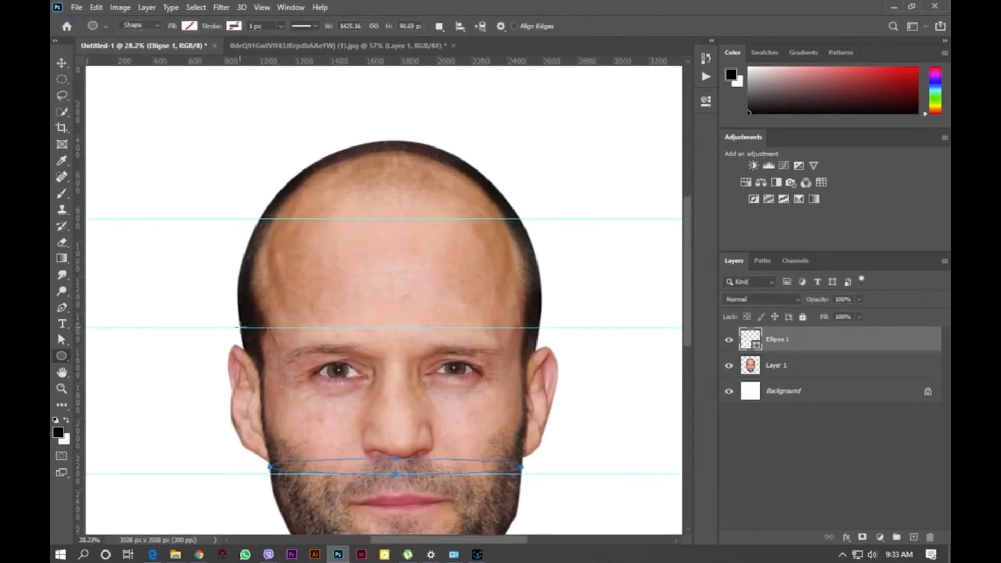
- Draw a second flat ellipse across the head along the brow-line guide, about 1700 px wide
left_click_drag(240, 329, 542, 304)
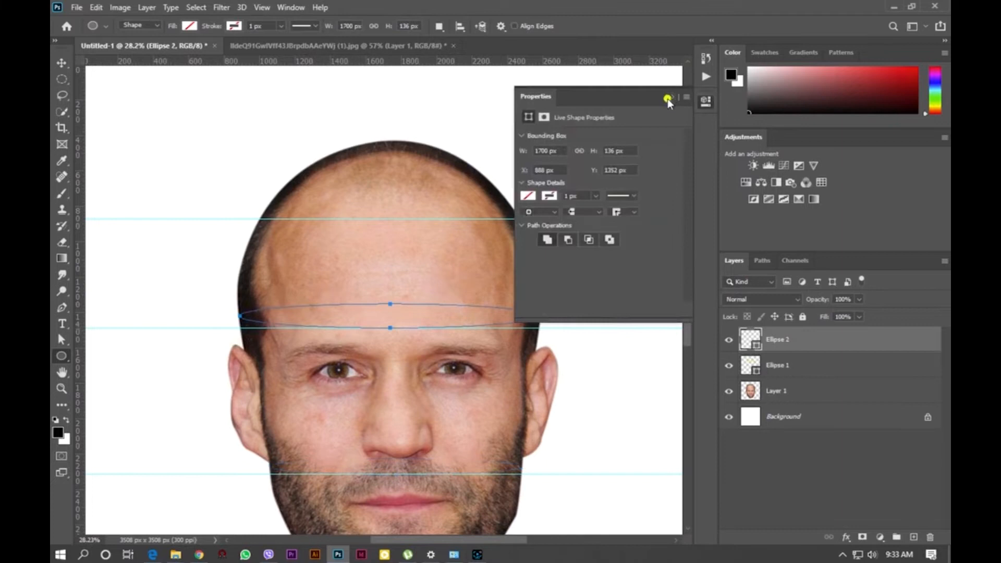
left_click(667, 99)
scroll(500, 318, "up", 5)
scroll(500, 317, "down", 5)
scroll(261, 328, "up", 6)
- Free-transform the brow-line ellipse so its ends meet the edges of the head, and commit
key("ctrl+t")
left_click_drag(261, 329, 259, 329)
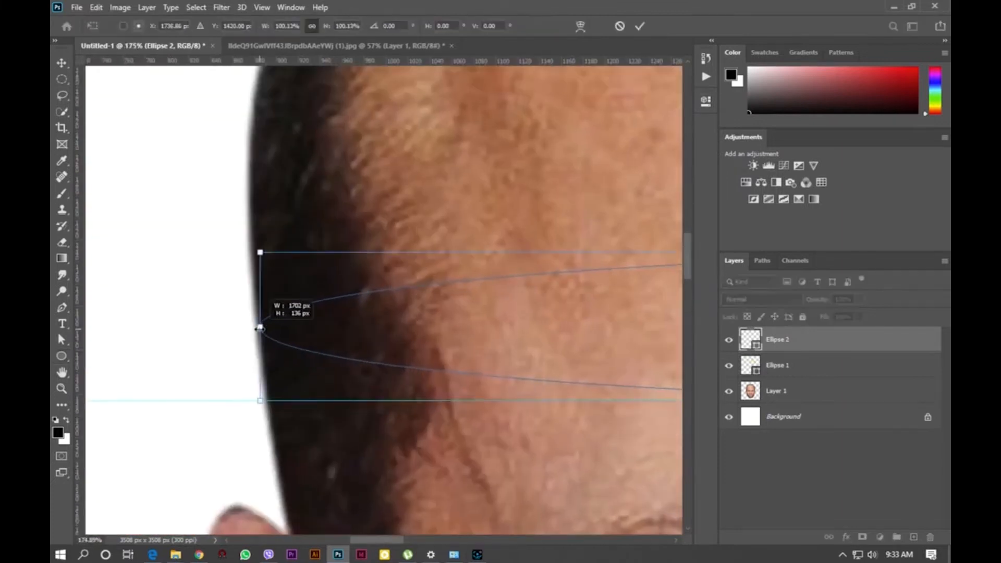
key("Return")
scroll(332, 354, "down", 6)
scroll(365, 250, "up", 3)
- Draw a third flat ellipse across the forehead along the upper guide, about 1483 px wide
left_click_drag(171, 320, 638, 336)
left_click(669, 99)
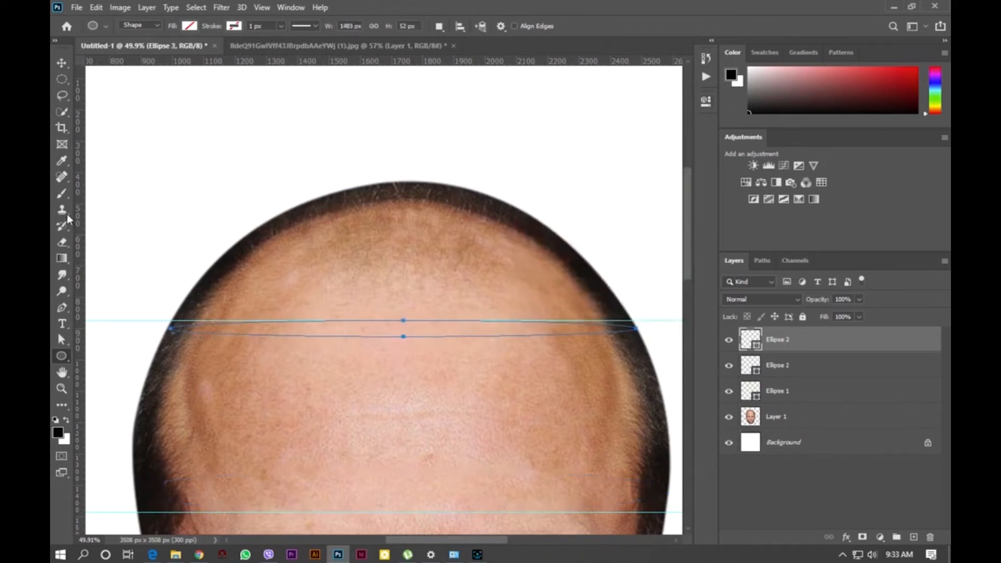
scroll(158, 336, "up", 6)
- Free-transform the forehead ellipse so its ends meet the edges of the head, and commit
key("ctrl+t")
left_click_drag(200, 313, 192, 314)
scroll(171, 326, "down", 6)
scroll(467, 321, "up", 6)
scroll(476, 313, "down", 6)
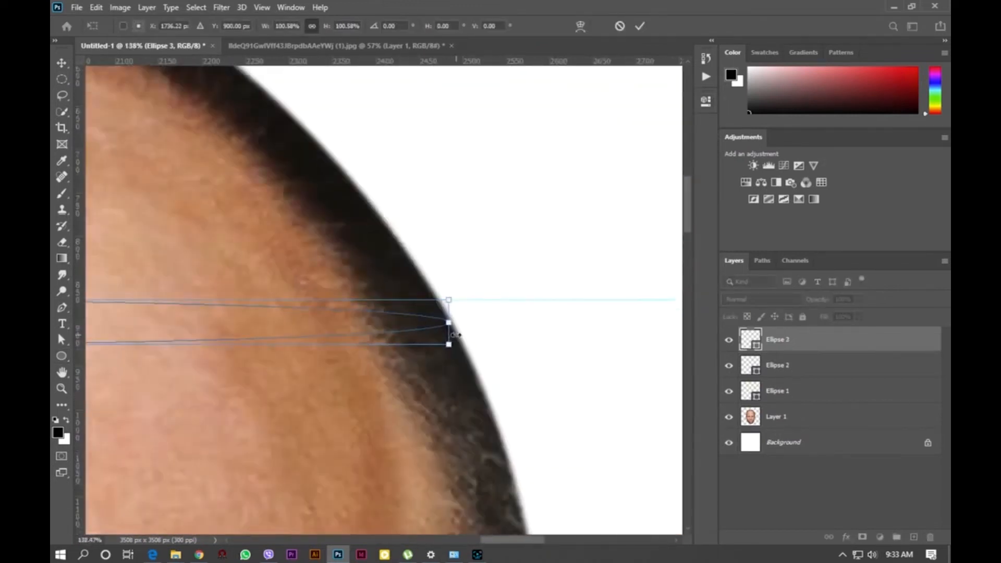
key("Return")
- Remove the horizontal guides from the canvas
left_click_drag(561, 54, 561, 53)
left_click_drag(573, 368, 576, 54)
- Load the mouth-line ellipse as a selection and make the face photo layer active
left_click(775, 400)
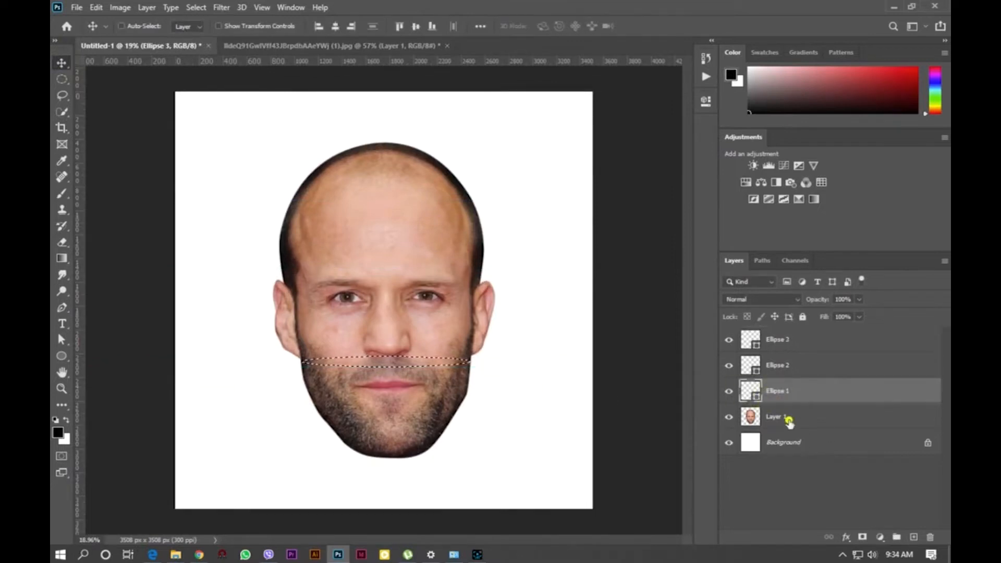
left_click(789, 422)
scroll(364, 425, "up", 4)
scroll(365, 391, "down", 3)
scroll(440, 293, "up", 1)
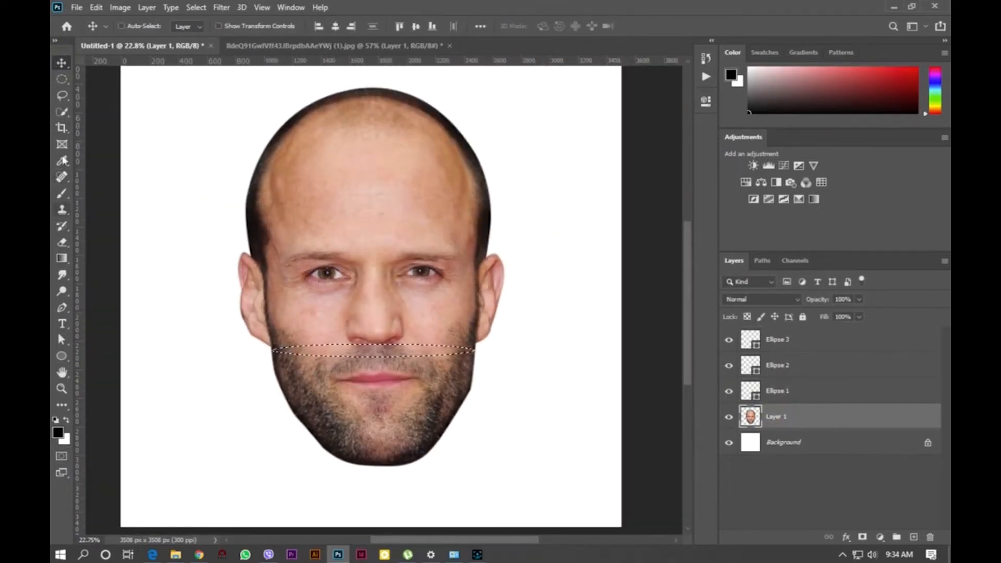
- Add the whole area above the mouth-line ellipse to the selection with the Lasso tool
left_click(63, 96)
scroll(328, 111, "up", 2)
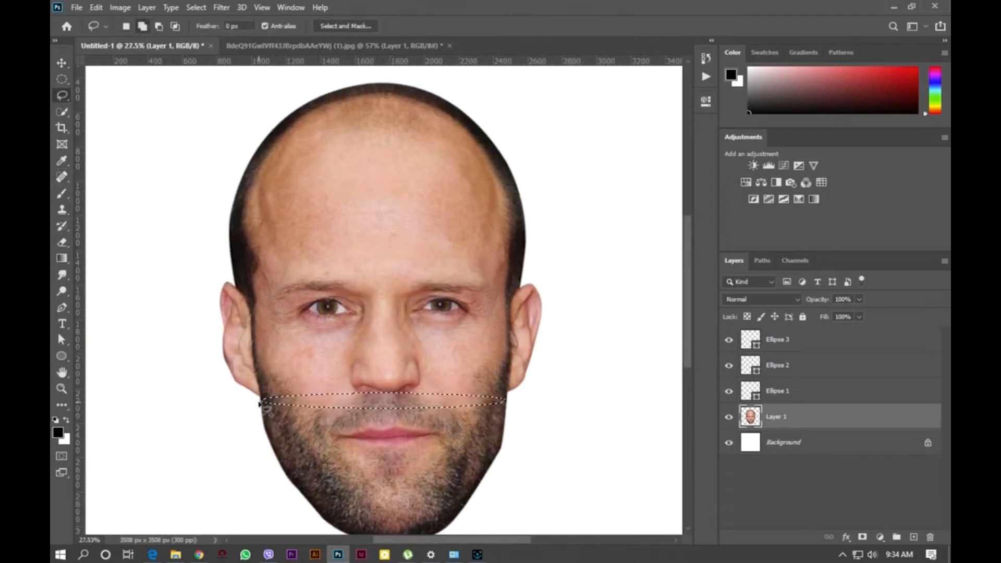
left_click_drag(263, 400, 189, 354)
left_click_drag(514, 411, 513, 412)
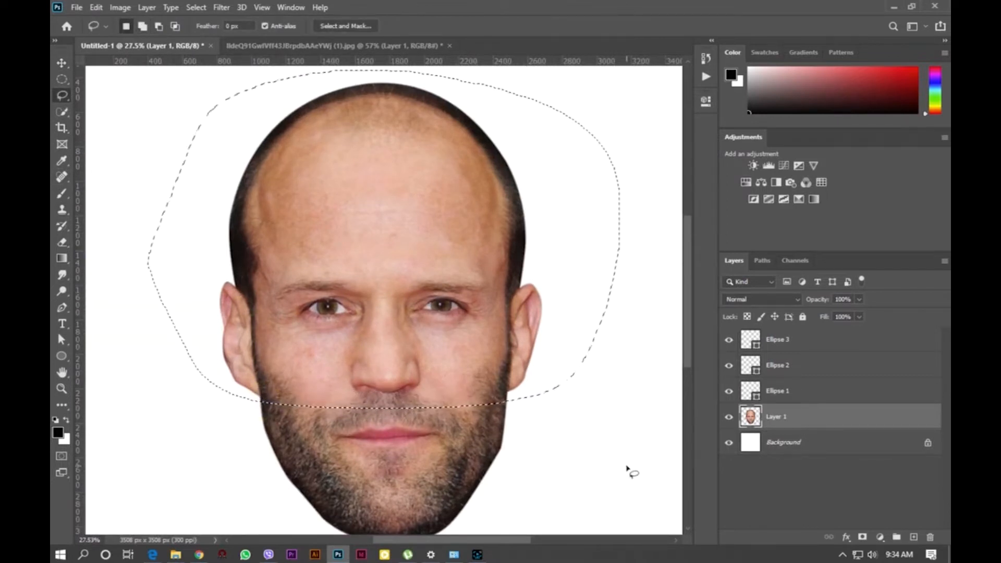
scroll(600, 391, "down", 2)
- Invert the selection and copy the lower face below the mouth line to a new layer
key("m")
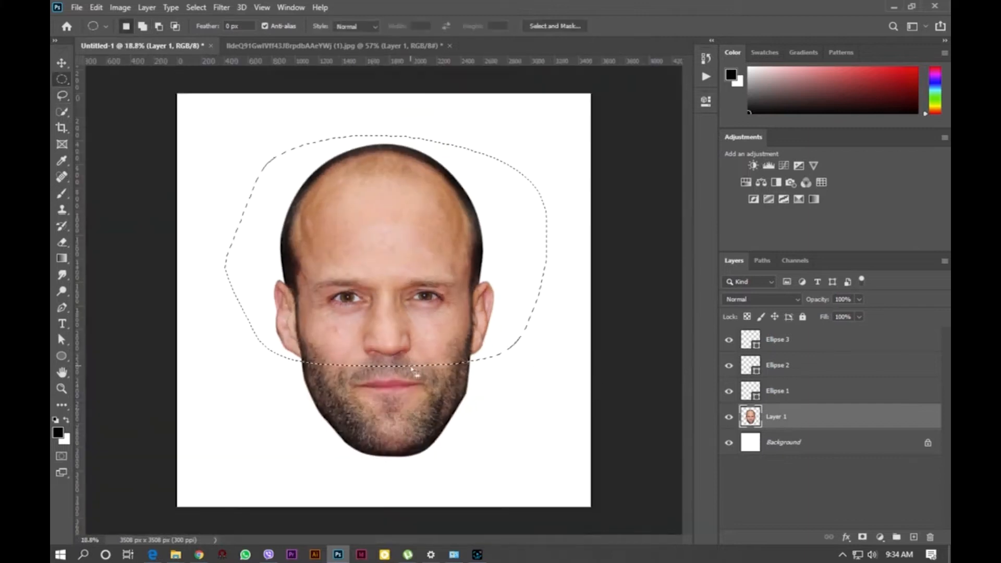
right_click(405, 302)
right_click(403, 317)
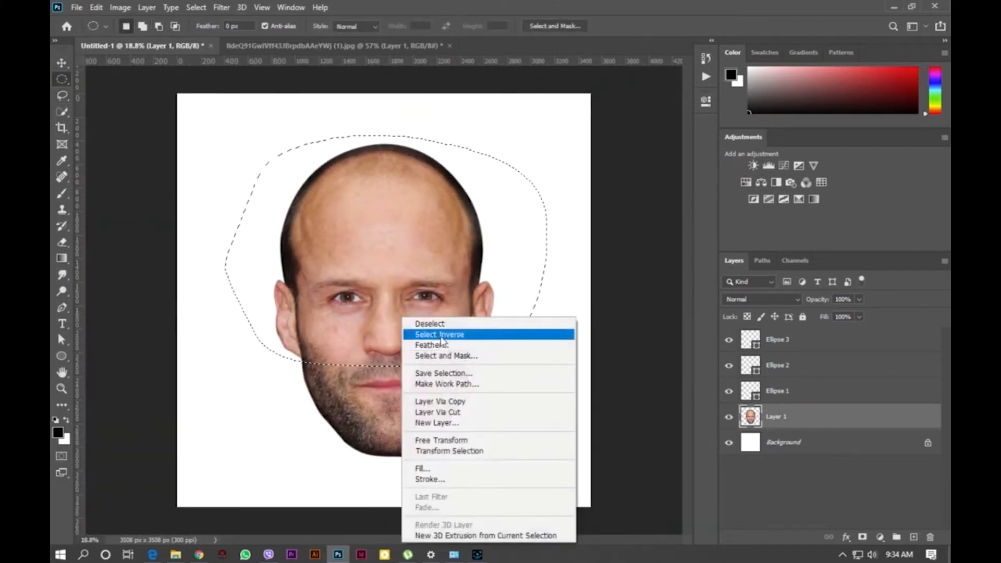
left_click(417, 334)
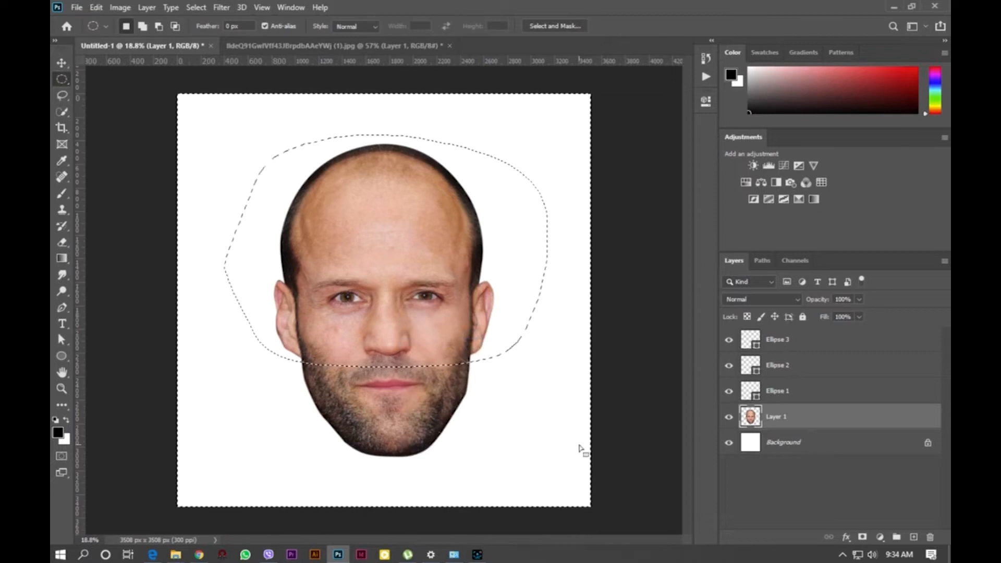
key("ctrl+j")
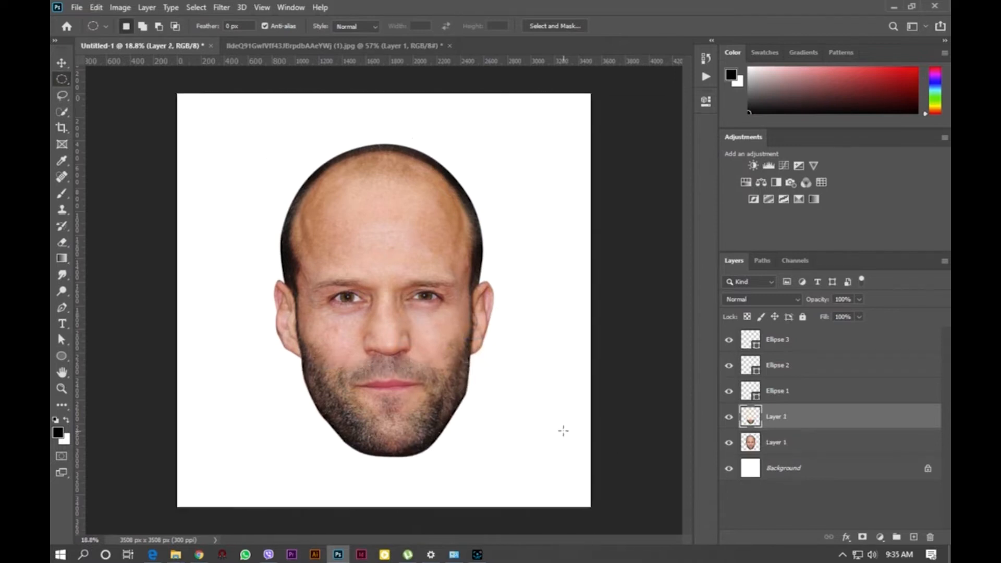
- Load the brow-line ellipse as a selection on the photo layer and lasso-add the area above it
left_click(755, 369)
left_click(755, 368, "ctrl")
left_click(759, 443)
scroll(358, 182, "up", 5)
left_click(60, 94)
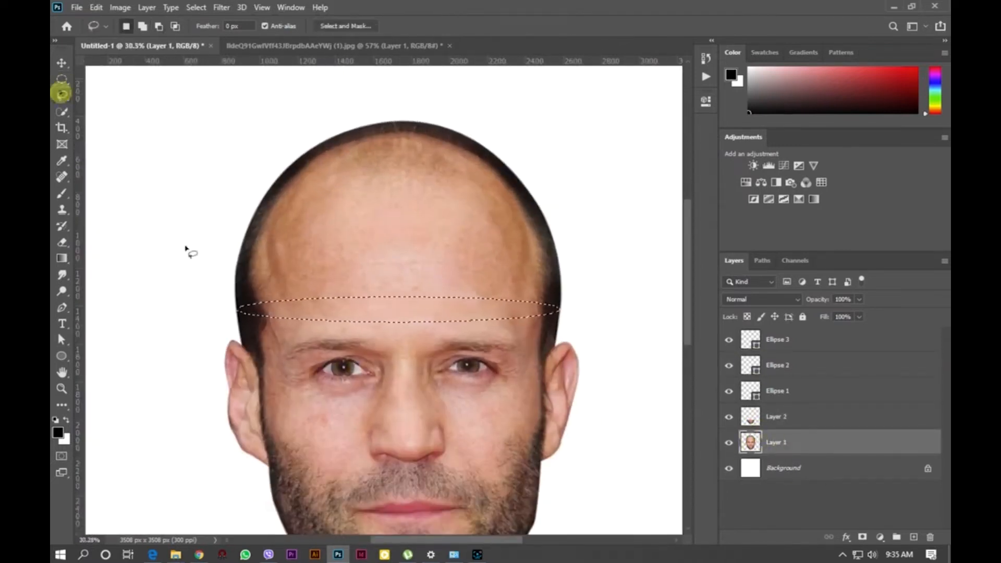
left_click_drag(239, 310, 197, 241)
left_click_drag(579, 301, 584, 309)
scroll(440, 283, "down", 3)
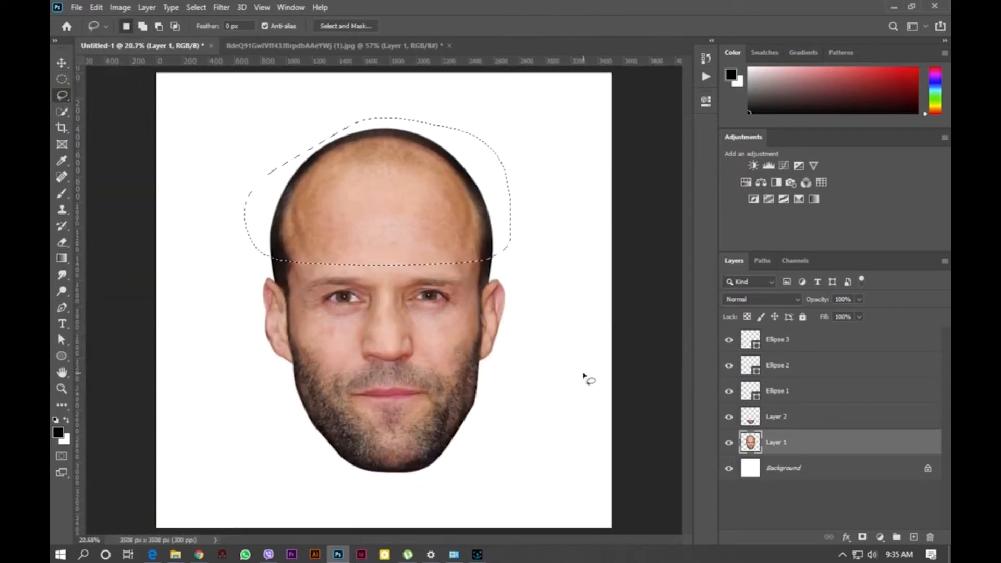
- Copy the selected area of the photo to a new layer with Layer Via Copy
key("m")
right_click(434, 230)
left_click(470, 324)
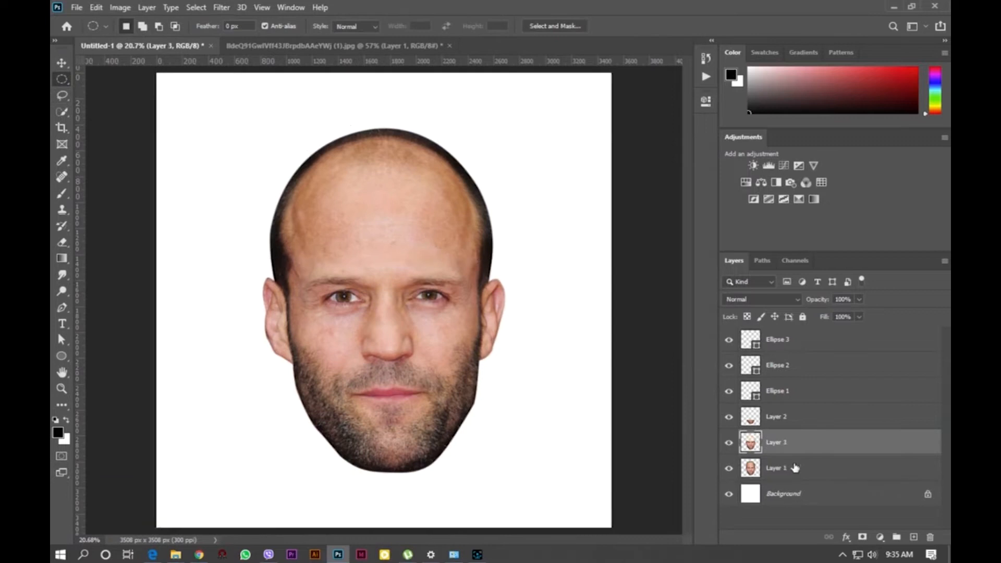
- Load the forehead ellipse as a selection on the photo layer and lasso-add the area above it
left_click(770, 343)
left_click(769, 344, "ctrl")
left_click(765, 343, "ctrl")
left_click(754, 341, "ctrl")
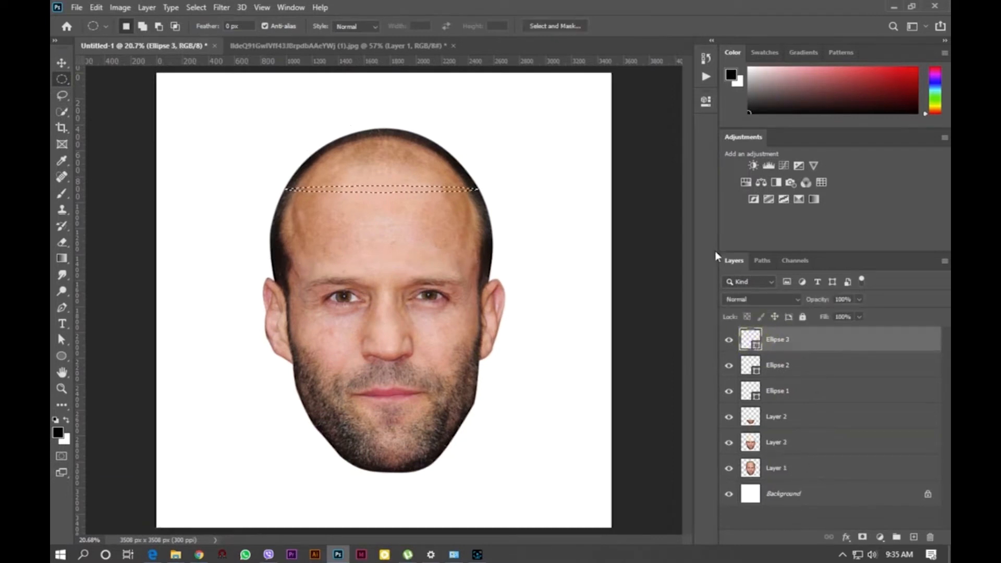
left_click(415, 151, "ctrl")
scroll(401, 101, "up", 4)
left_click(61, 95)
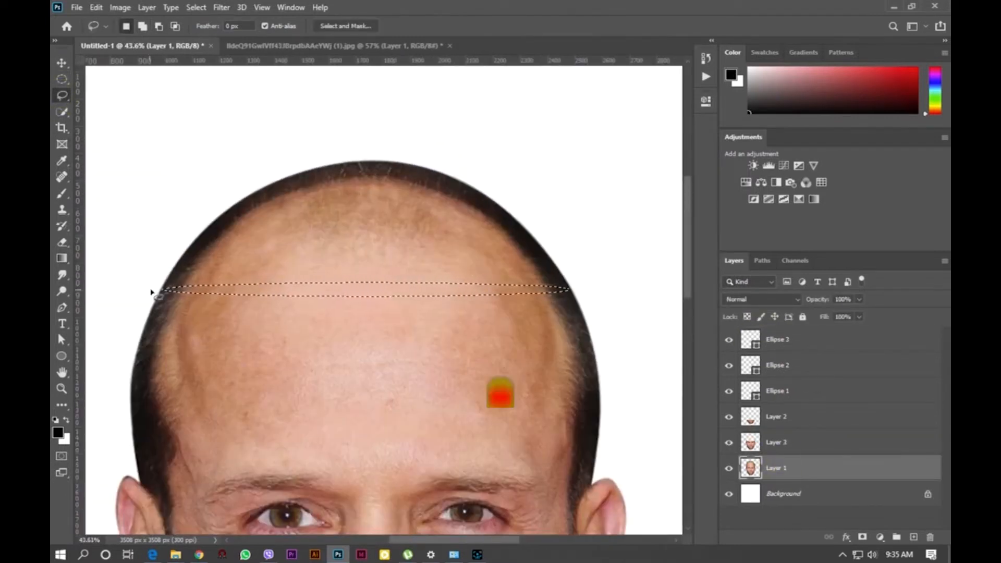
mouse_move(166, 292)
left_mouse_down()
mouse_move(156, 230)
mouse_move(591, 261)
mouse_move(584, 276)
left_mouse_up()
- Invert the selection and copy it to a new layer, undoing and repeating the copy once
key("m")
scroll(448, 293, "down", 4)
right_click(452, 250)
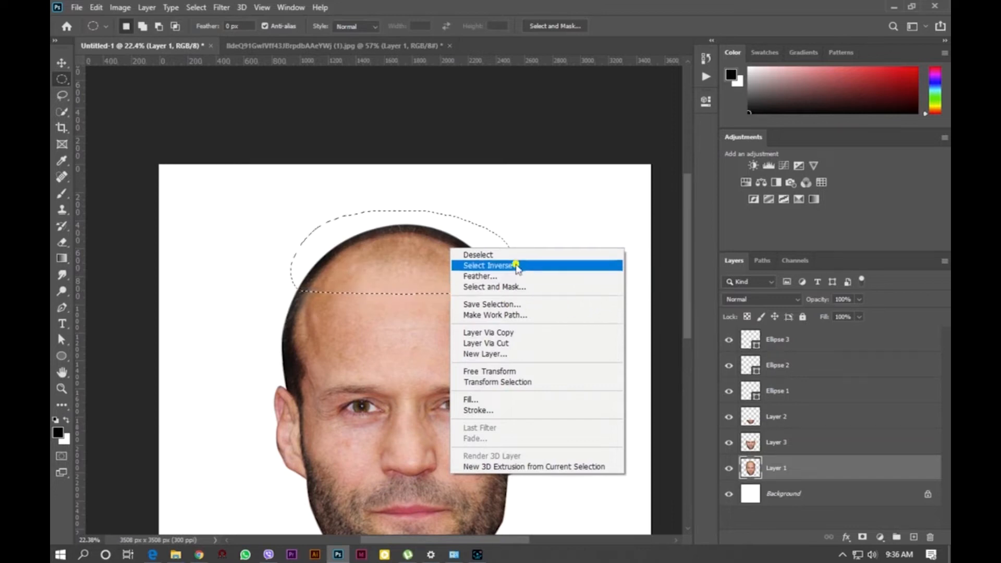
left_click(506, 267)
key("ctrl+j")
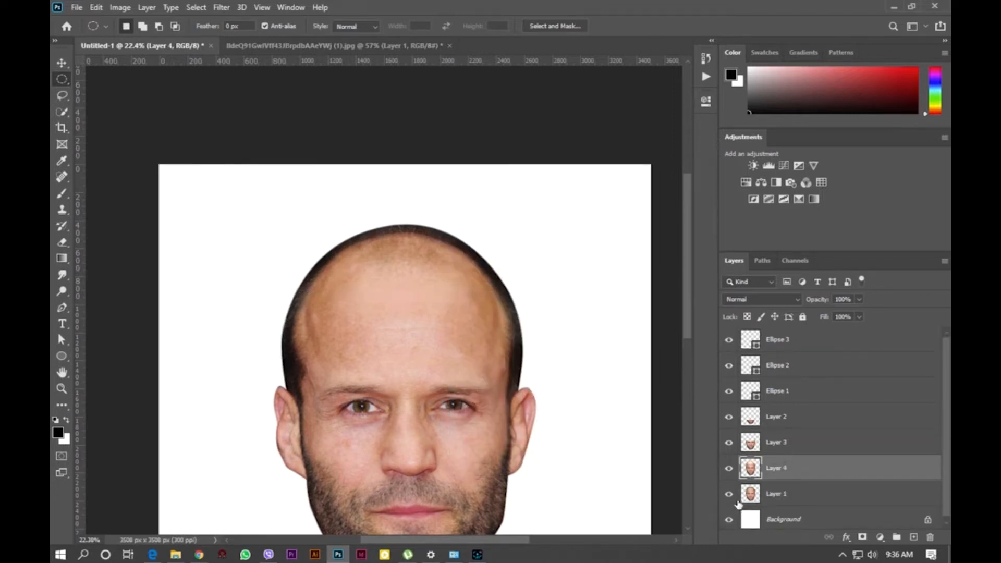
key("ctrl+z")
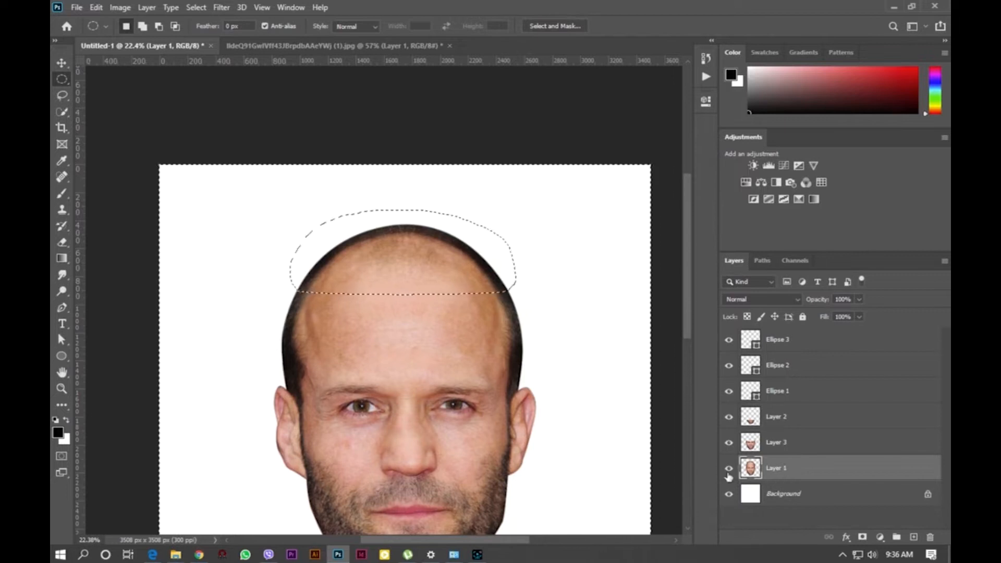
key("ctrl+j")
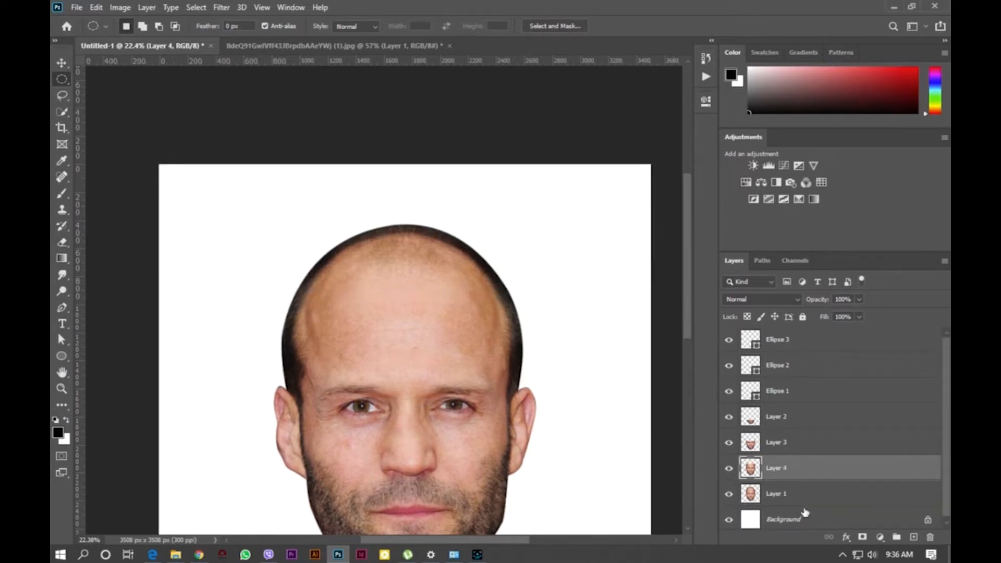
- Copy the current selection from the original photo layer to a new layer
left_click(793, 493)
key("ctrl+j")
- Inspect each section layer by loading its pixels as a selection one after another
scroll(743, 422, "down", 1)
left_click(754, 419, "ctrl")
scroll(754, 419, "down", 1)
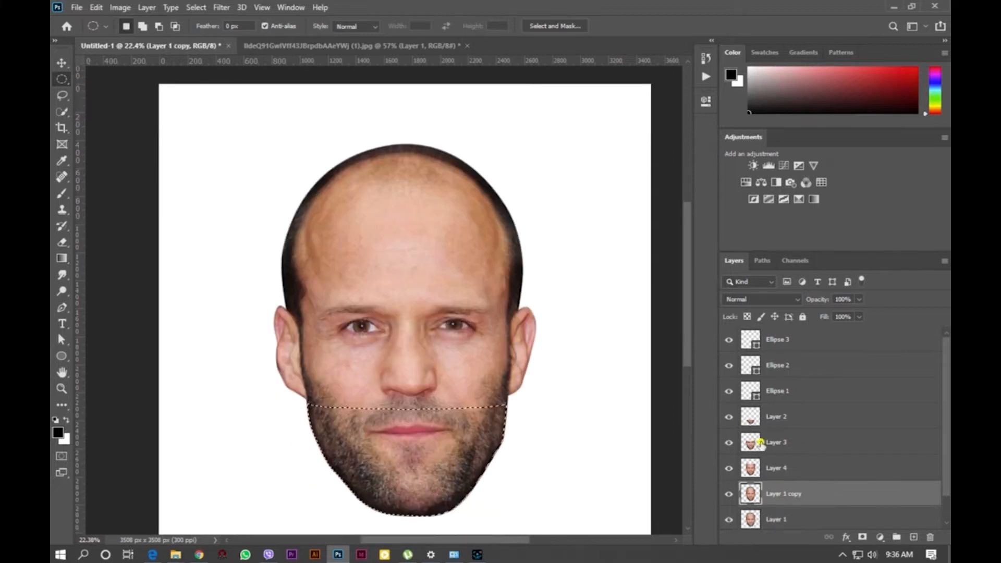
left_click(760, 443)
left_click(730, 419)
left_click(751, 468)
left_click(751, 494)
left_click(751, 444)
left_click(751, 468, "ctrl")
left_click(751, 468)
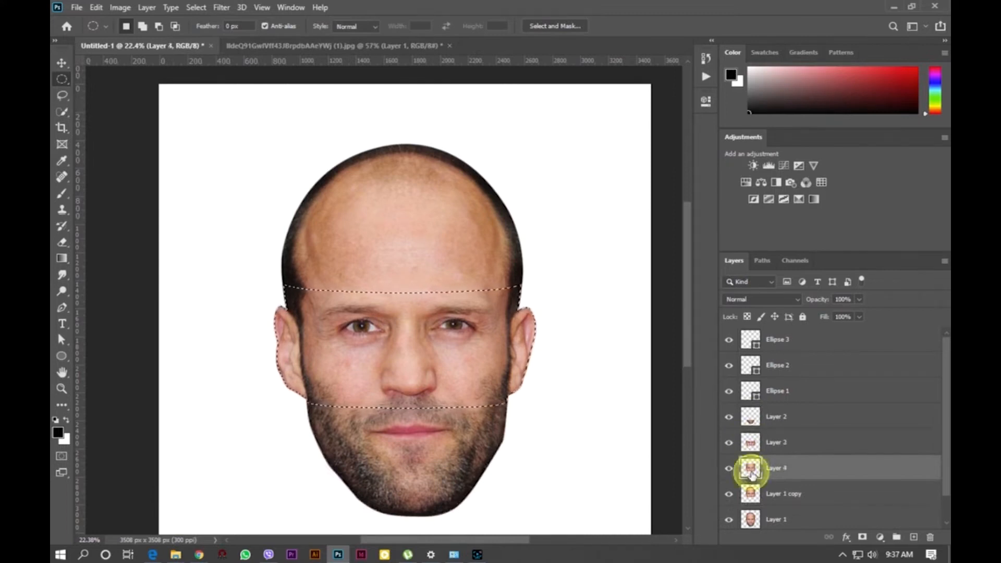
left_click(751, 494, "ctrl")
left_click(751, 494)
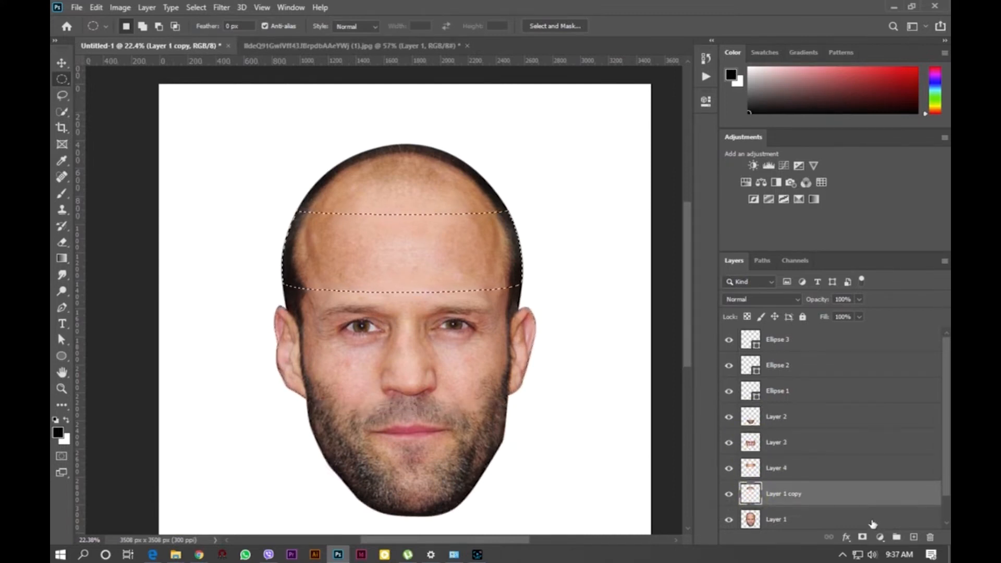
- Hide the original photo layer and toggle the section layers' visibility, leaving only Layer 1 copy showing
scroll(744, 531, "down", 1)
left_click(729, 491)
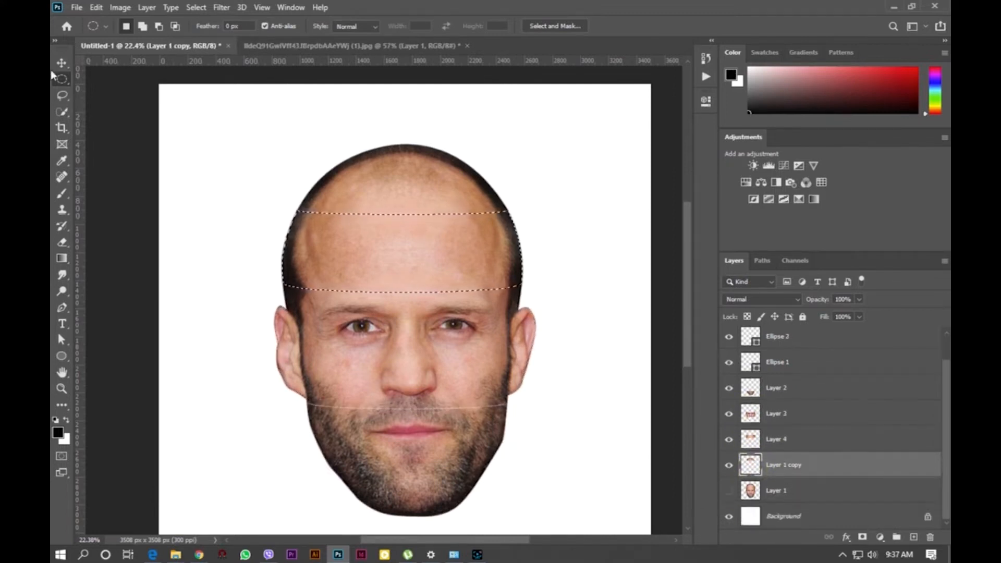
left_click(729, 415)
left_click(730, 416)
left_click(729, 416)
left_click(729, 416)
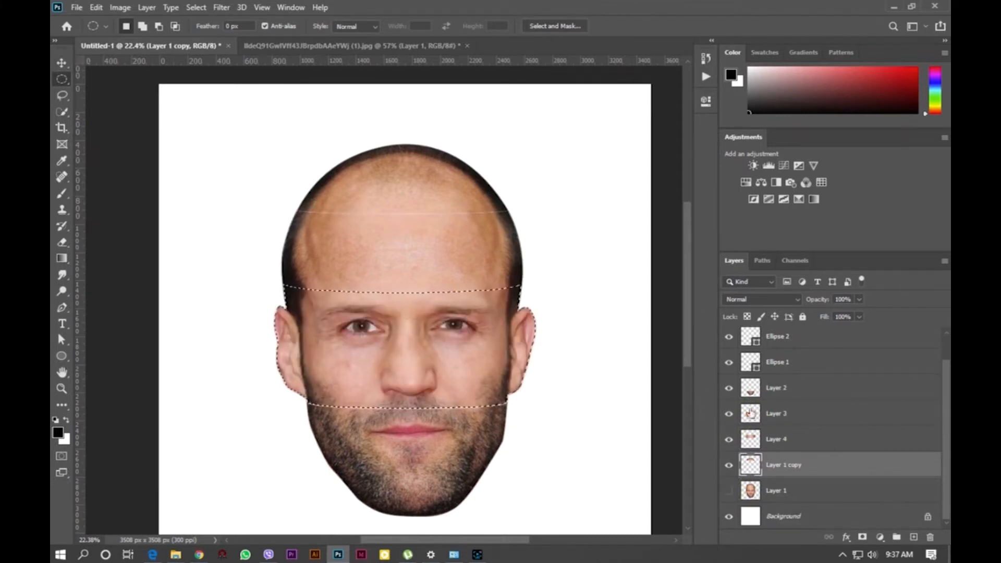
left_click(768, 414)
left_click(729, 415)
left_click(729, 440)
left_click(730, 441)
left_click(729, 466)
left_click(729, 466)
left_click(730, 466)
left_click(729, 466)
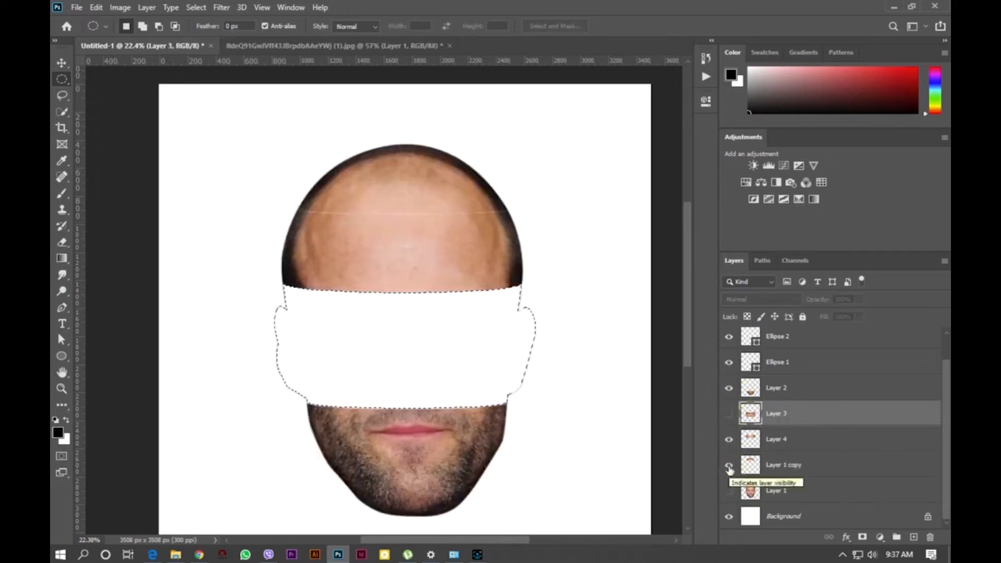
left_click(730, 439)
left_click(729, 388)
left_click(729, 466)
left_click(729, 466)
left_click(730, 388)
left_click(729, 465)
left_click(729, 466)
left_click(729, 388)
- Erase the faint face outline below the head top on Layer 1 copy with a 175 px hard Eraser
scroll(266, 324, "up", 1)
key("e")
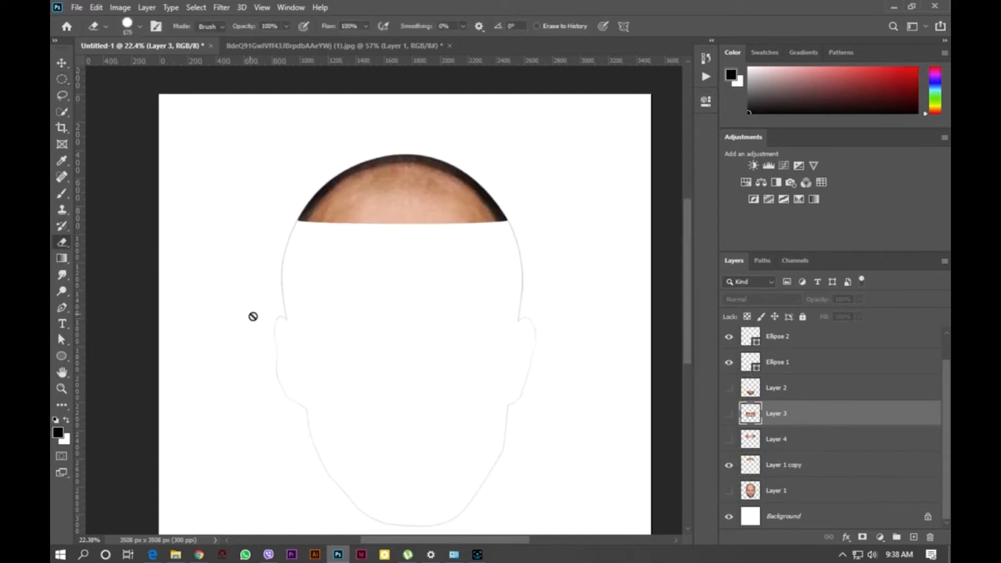
right_click(240, 306)
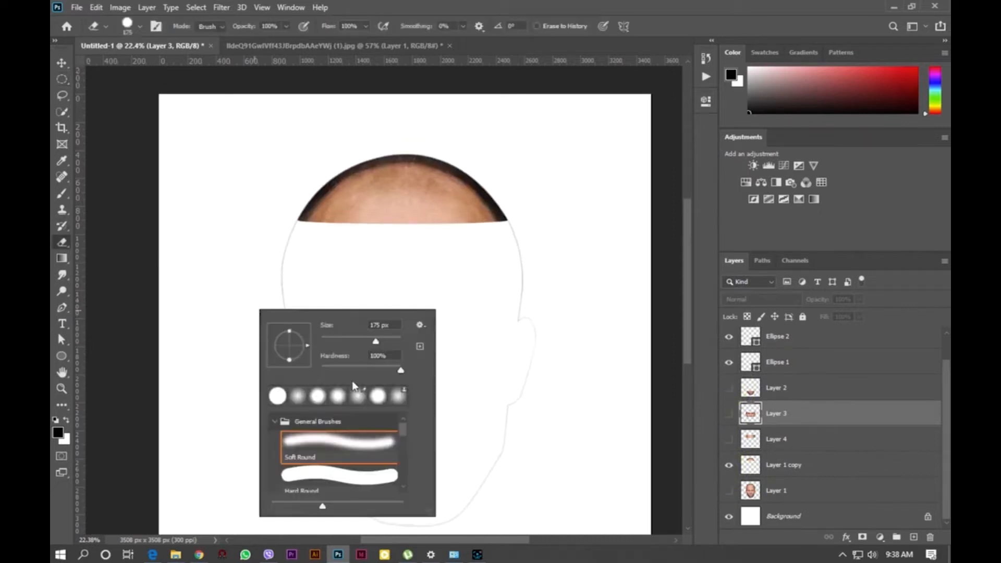
left_click(757, 466)
right_click(324, 328)
left_click(469, 387)
left_click(290, 229)
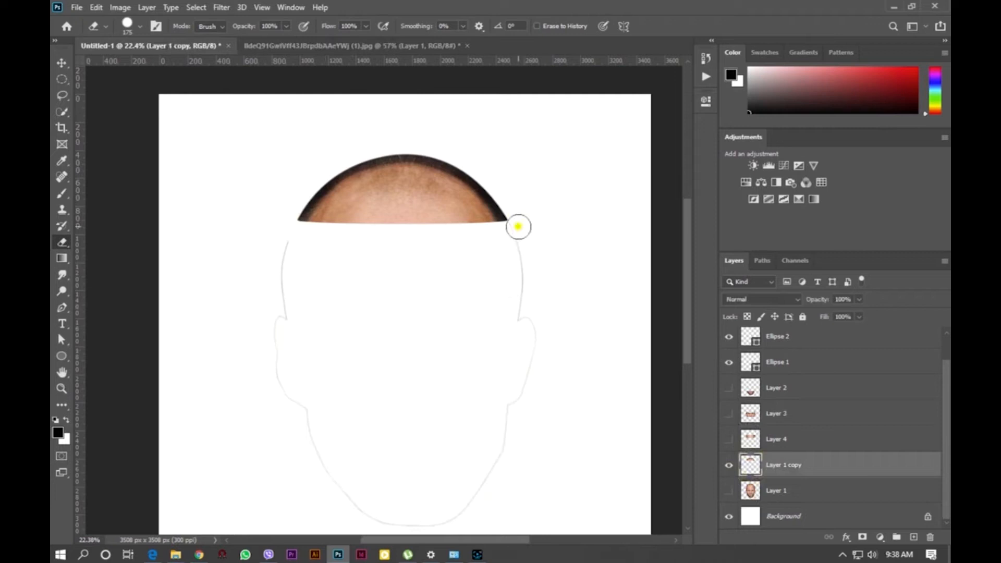
mouse_move(524, 374)
left_mouse_down()
mouse_move(472, 495)
mouse_move(343, 482)
left_mouse_up()
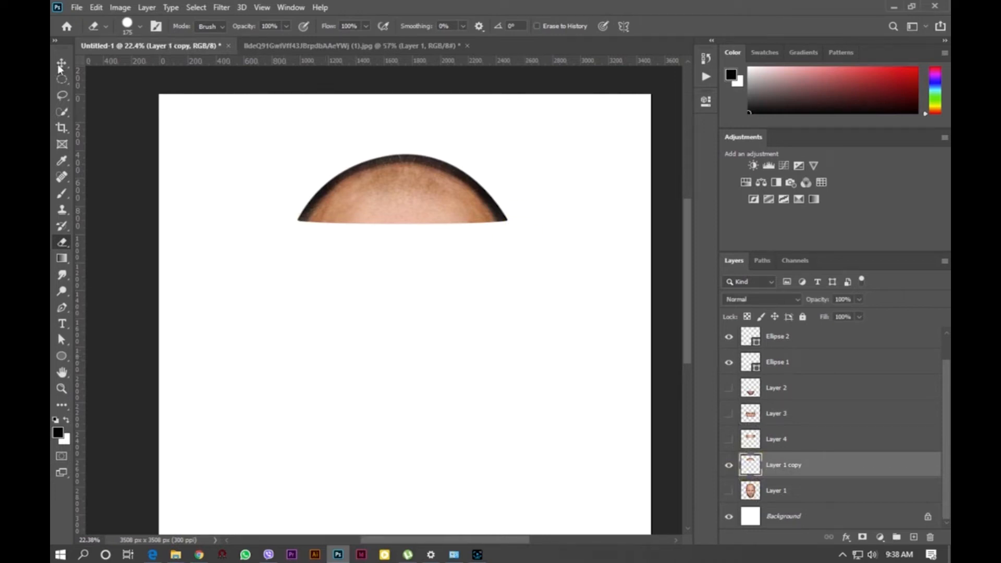
- Show Layer 4 and erase the faint face outline below its forehead section
left_click(729, 439)
left_click(772, 439)
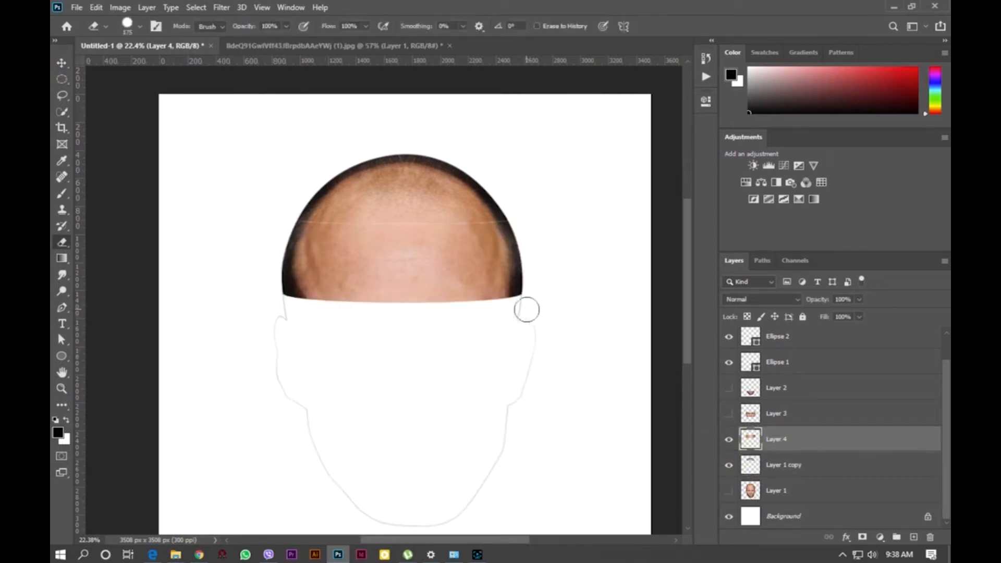
mouse_move(536, 341)
left_mouse_down()
mouse_move(446, 514)
mouse_move(301, 405)
left_mouse_up()
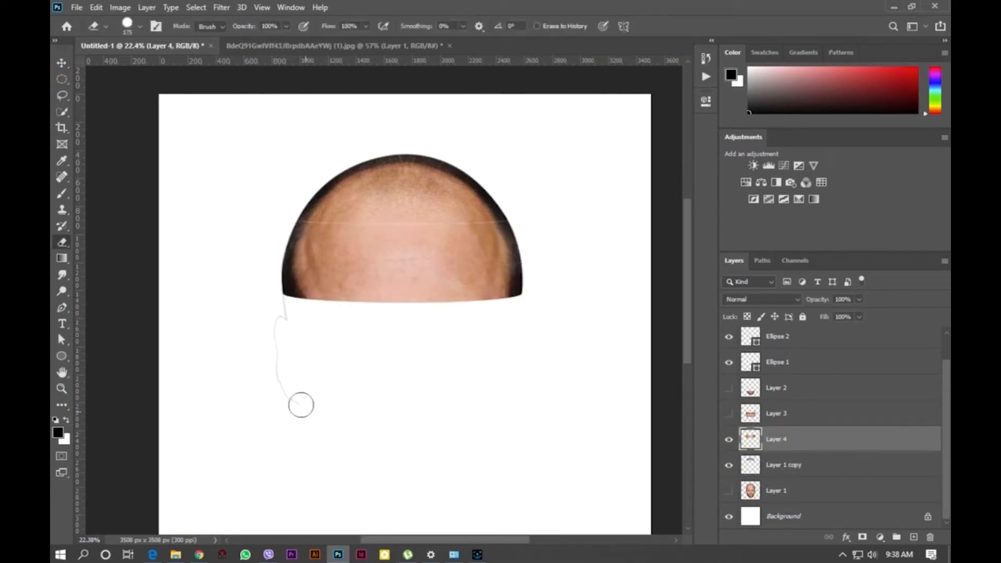
- Make Layer 3 and Layer 2 visible again
left_click(729, 415)
left_click(771, 417)
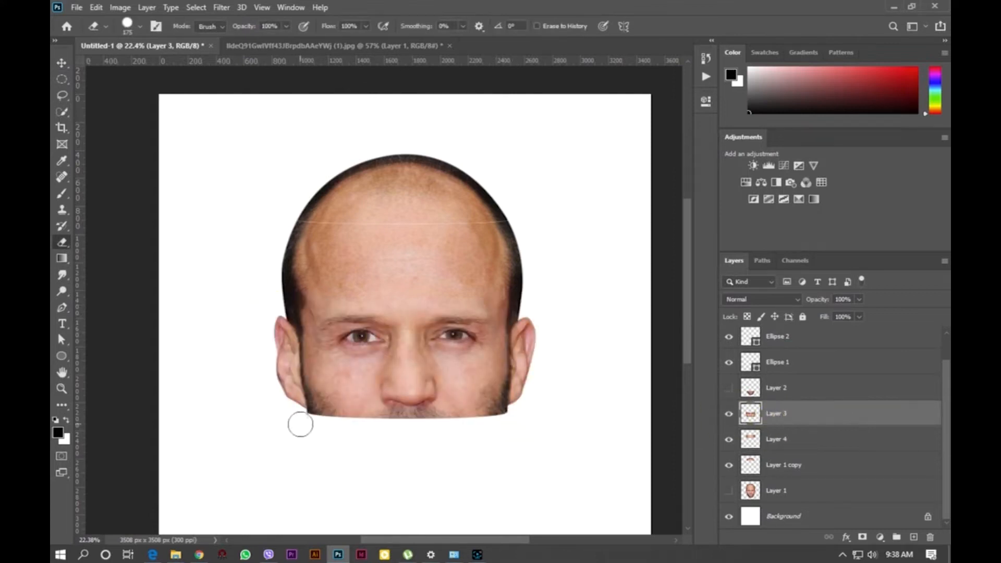
left_click(729, 388)
mouse_move(729, 465)
left_mouse_down()
mouse_move(732, 417)
mouse_move(725, 463)
left_mouse_up()
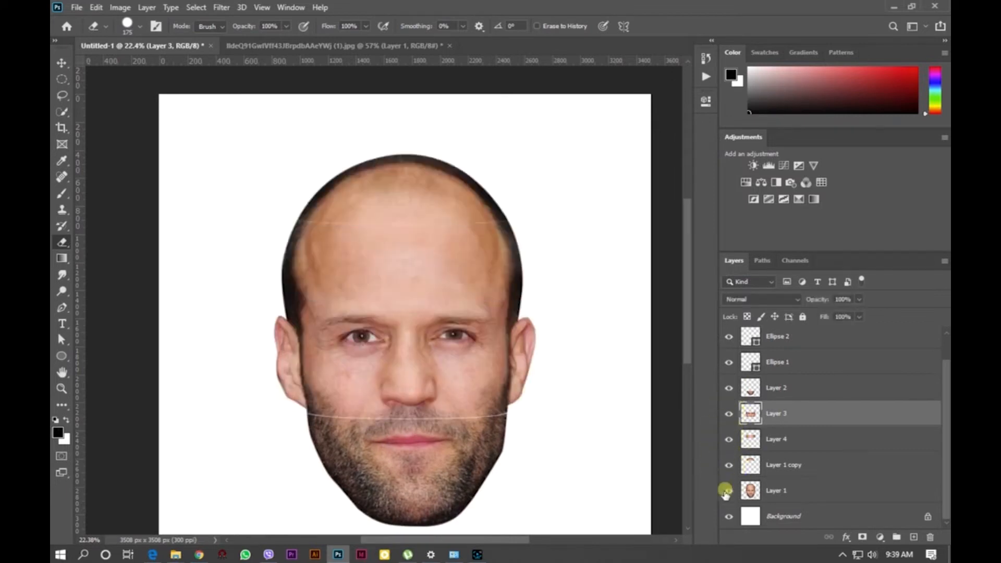
- Reorder the layers so each section layer sits above its ellipse, with Layer 1 copy on top
key("v")
scroll(770, 429, "up", 1)
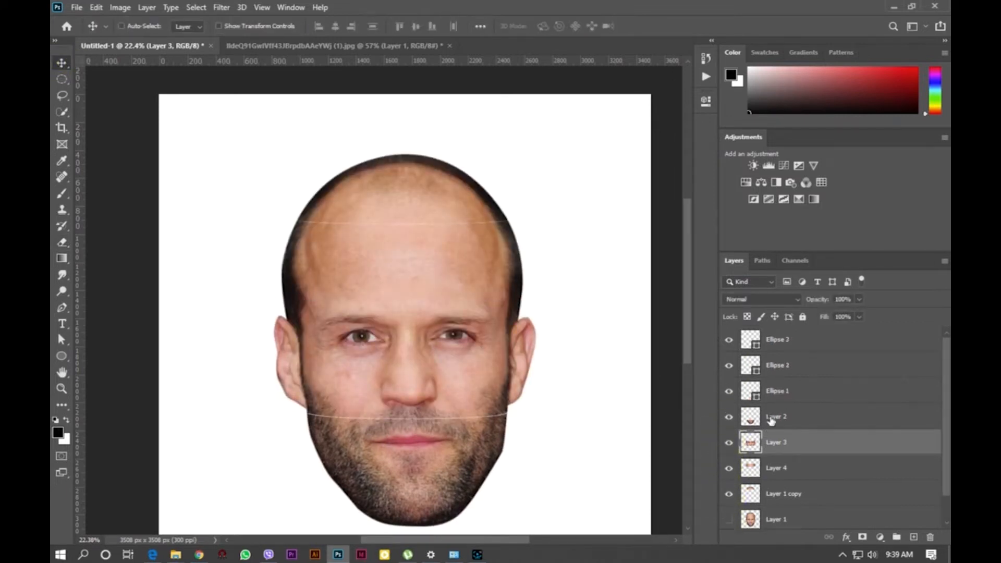
left_click_drag(774, 447, 788, 355)
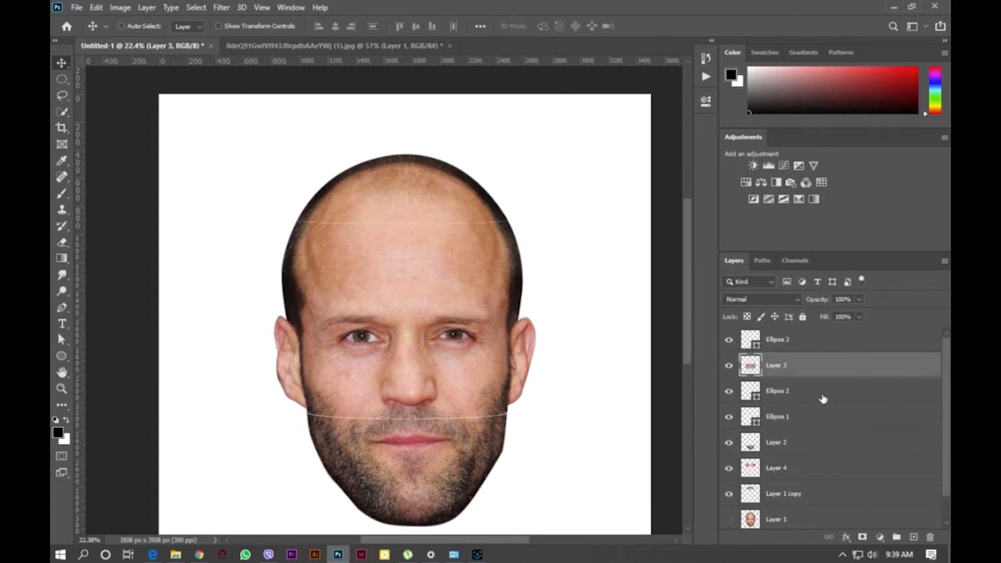
left_click_drag(788, 444, 771, 415)
left_click_drag(779, 470, 808, 341)
left_click_drag(782, 493, 809, 342)
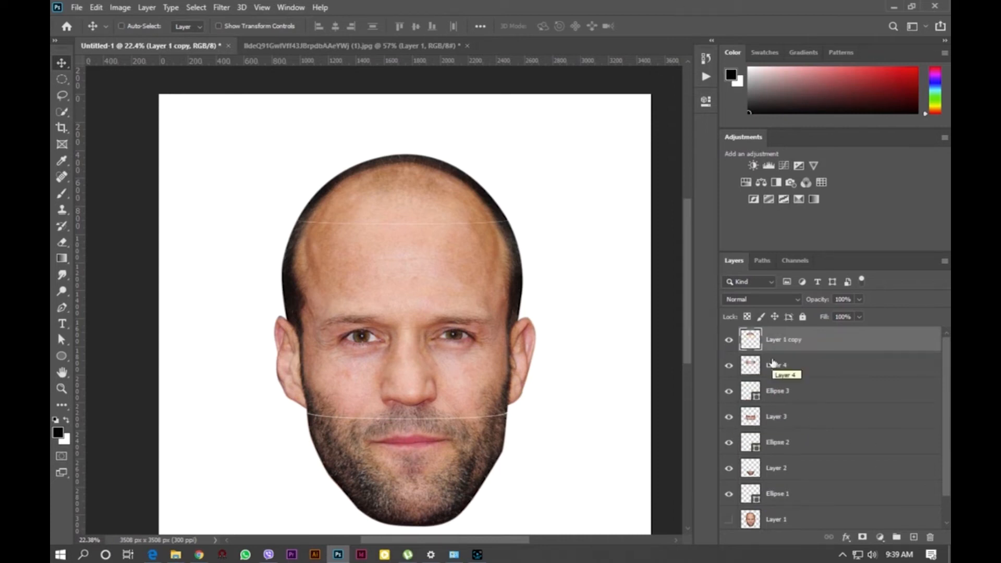
- Scale all section and ellipse layers together to about 75.6%
scroll(861, 424, "down", 2)
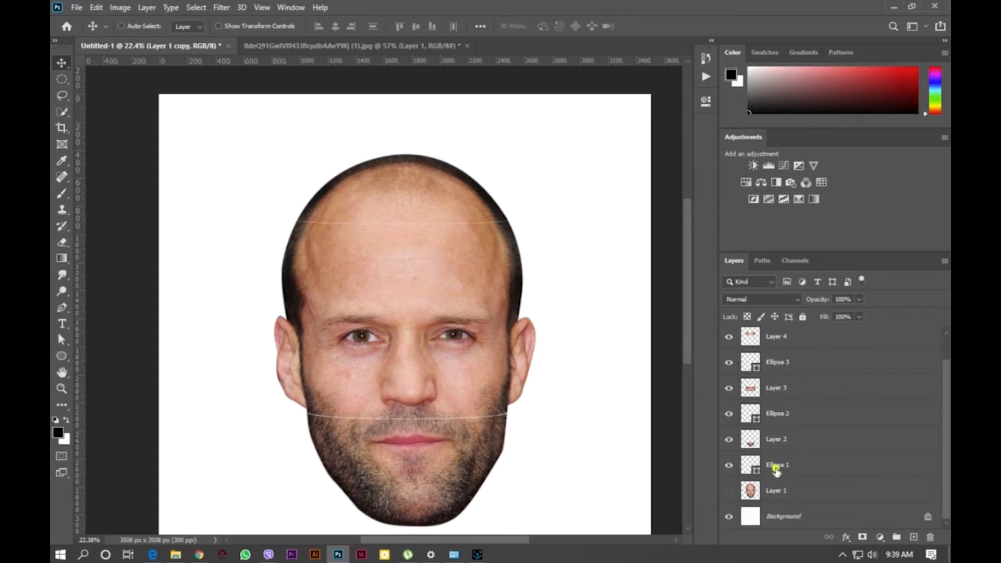
left_click(778, 465)
left_click(779, 441, "ctrl")
key("ctrl+t")
scroll(406, 401, "down", 3)
key("Return")
left_click(793, 465)
scroll(808, 417, "up", 1)
left_click(782, 339, "shift")
key("ctrl+t")
left_click_drag(482, 160, 459, 195)
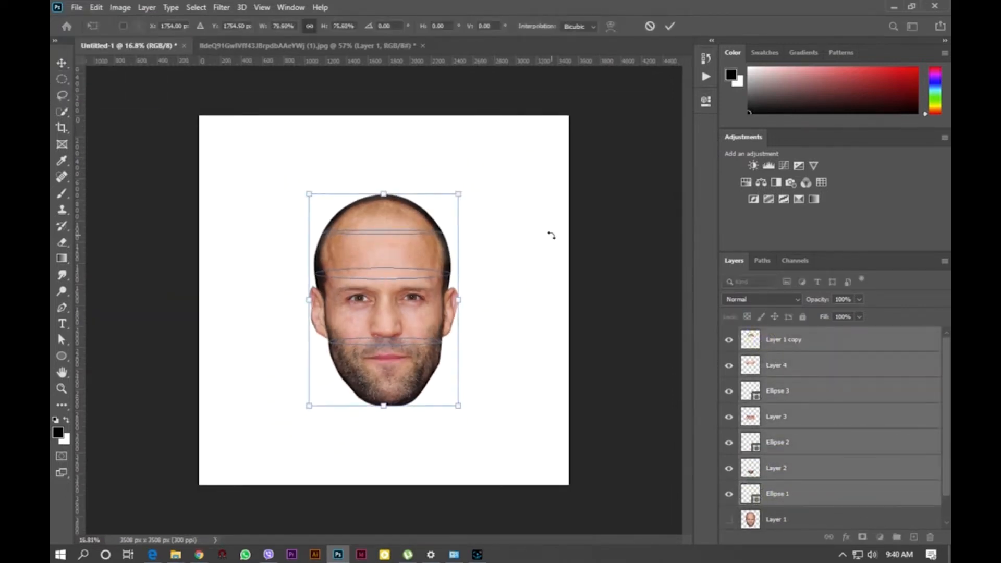
key("Return")
- Move the chin section and Ellipse 1 down about 20 px to open a gap
scroll(589, 383, "up", 5)
left_click(798, 493)
left_click(798, 470, "ctrl")
key("ctrl+t")
left_click_drag(423, 392, 423, 412)
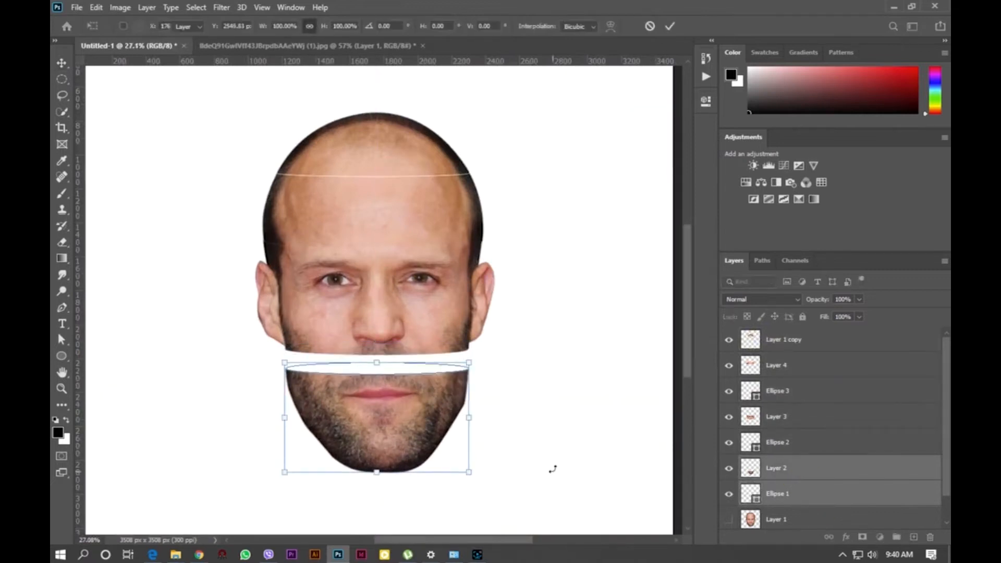
key("Return")
- Set Ellipse 1's fill colour to blue
left_click(777, 494)
left_click(706, 100)
left_click(528, 196)
left_click(599, 262)
left_click(671, 94)
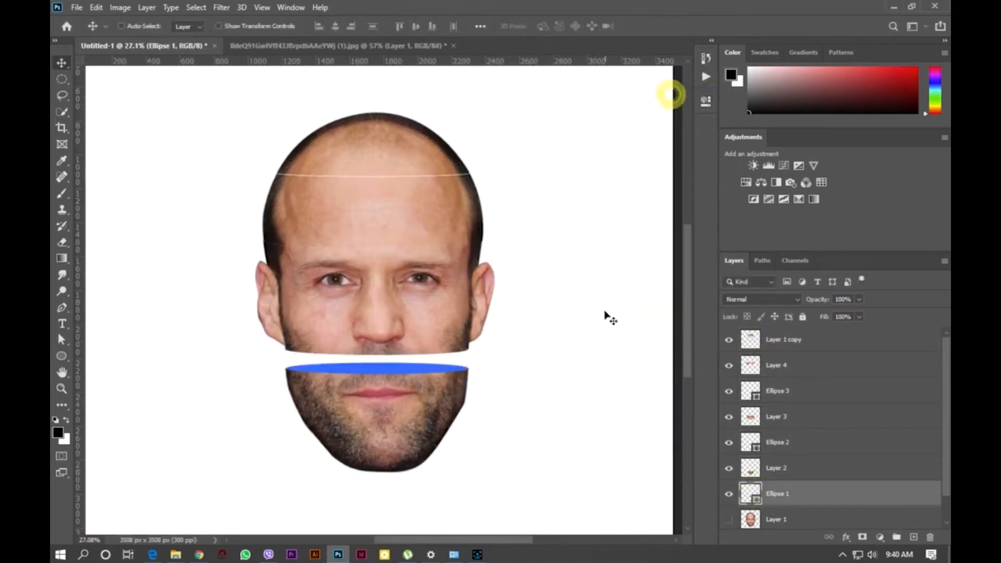
- Move the brow and chin sections with their ellipses down to open a gap below the forehead
left_click(769, 441)
left_click(782, 417)
left_click(786, 494, "shift")
key("ctrl+t")
left_click_drag(410, 319, 411, 338)
left_click(538, 373)
- Set Ellipse 2's fill colour to orange
left_click(781, 437)
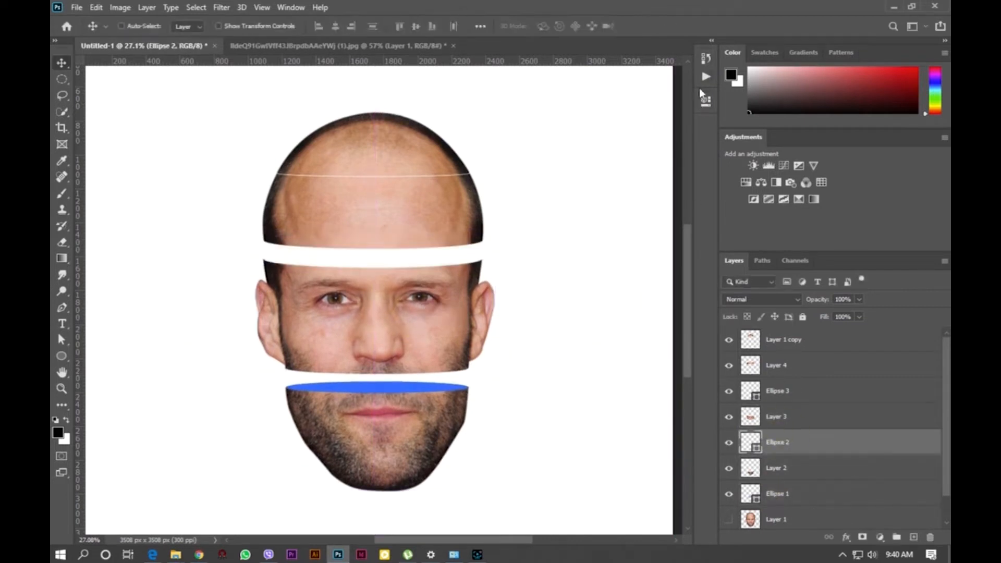
left_click(706, 102)
left_click(528, 195)
left_click(530, 262)
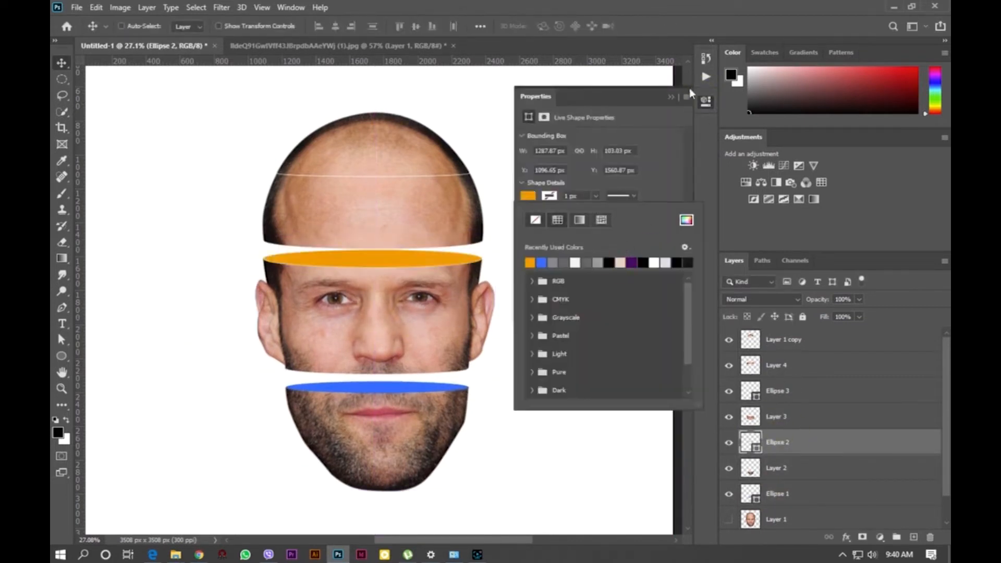
left_click(546, 238)
- Move the forehead section and everything below it down to open a gap under the head top
left_click(775, 372)
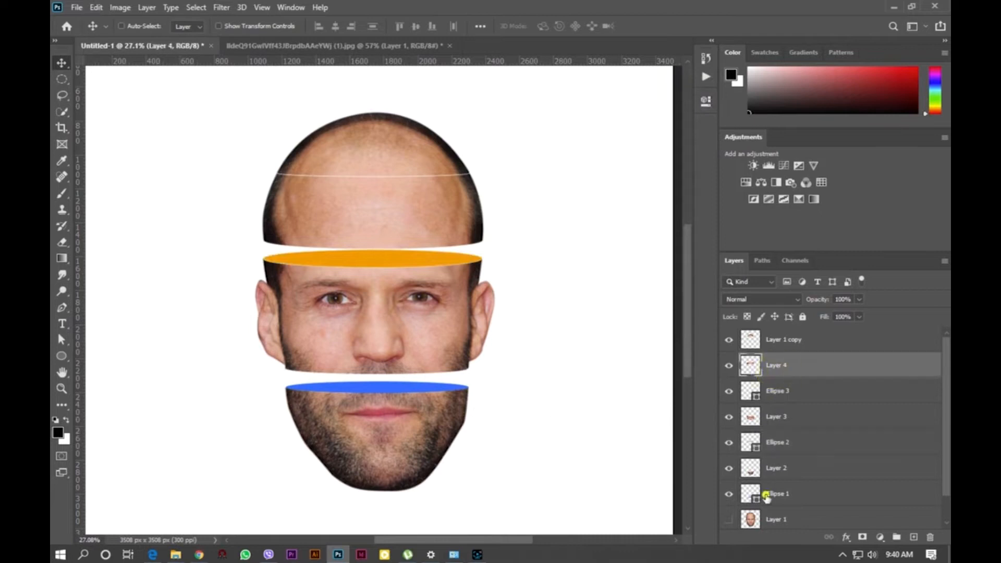
left_click(766, 496, "shift")
key("ctrl+t")
left_click_drag(409, 223, 409, 239)
left_click(572, 273)
- Set Ellipse 3's fill colour to purple
left_click(778, 391)
left_click(738, 299)
left_click(740, 201)
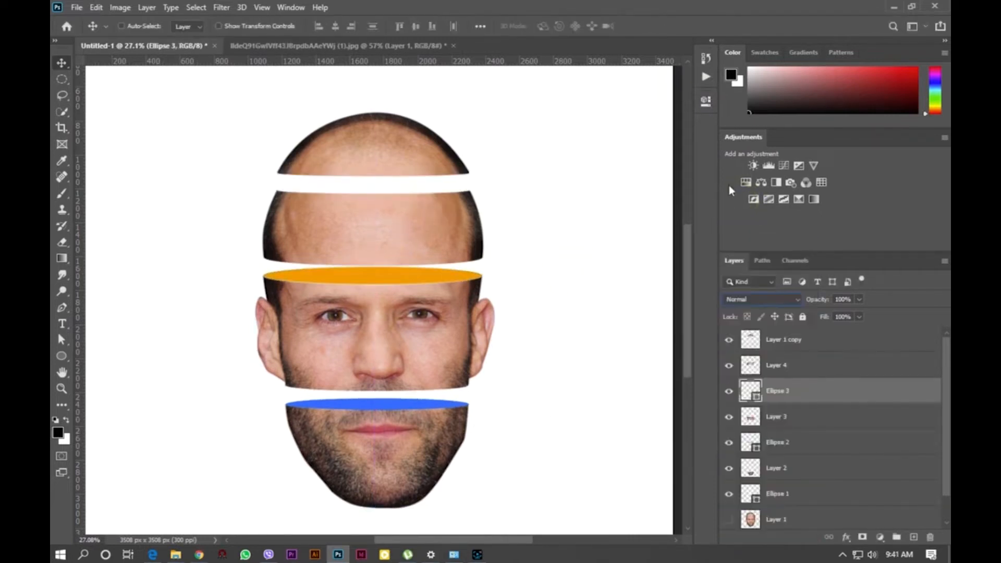
left_click(705, 102)
left_click(528, 196)
left_click(634, 260)
left_click(670, 98)
- Zoom in and out to examine the coloured ellipse edges between the face sections
scroll(409, 174, "up", 2)
scroll(259, 457, "up", 3)
scroll(598, 226, "down", 3)
scroll(330, 359, "up", 4)
scroll(329, 359, "down", 5)
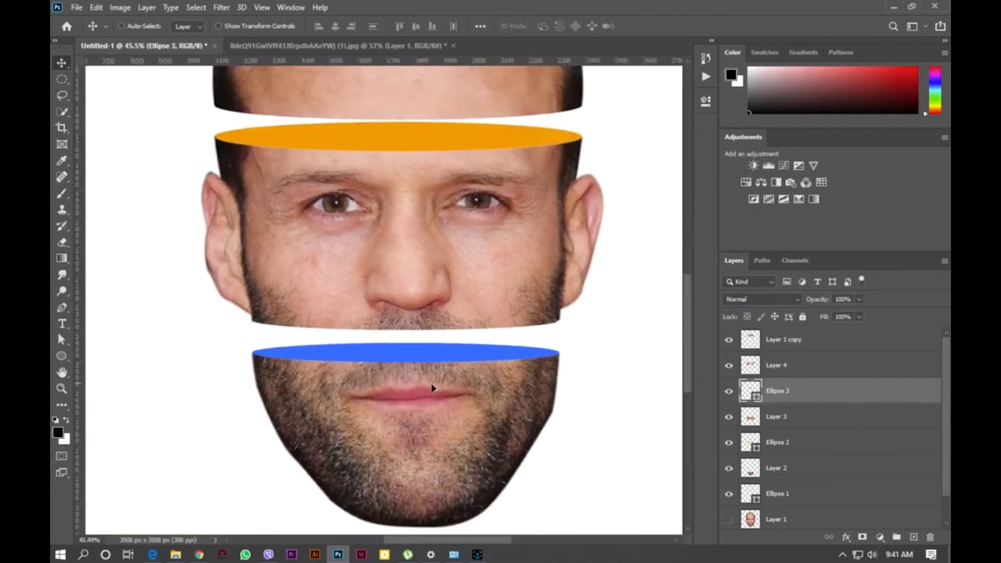
left_click(797, 365)
left_click(796, 342)
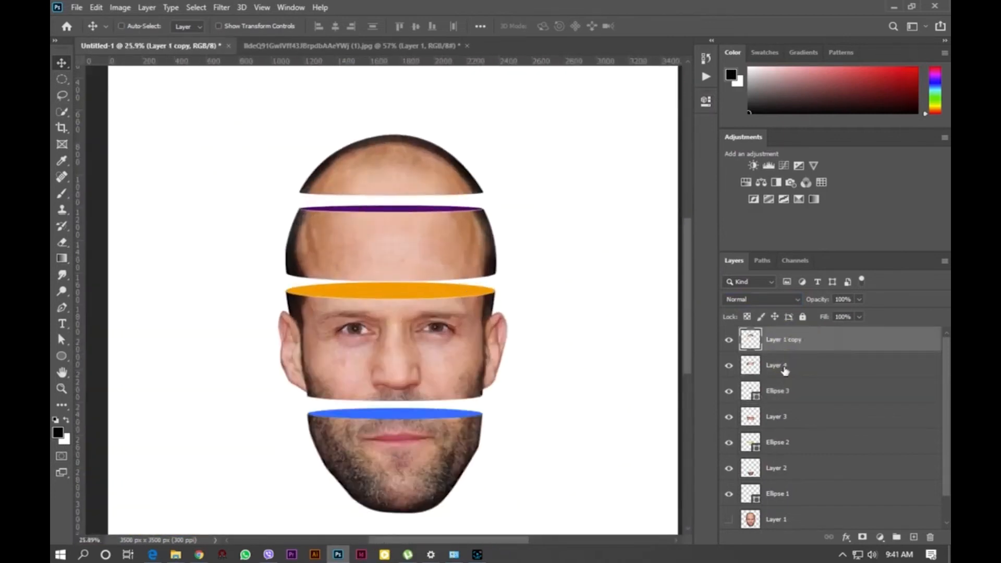
left_click(785, 368, "ctrl")
left_click(779, 420, "ctrl")
left_click(803, 459, "ctrl")
scroll(805, 458, "down", 1)
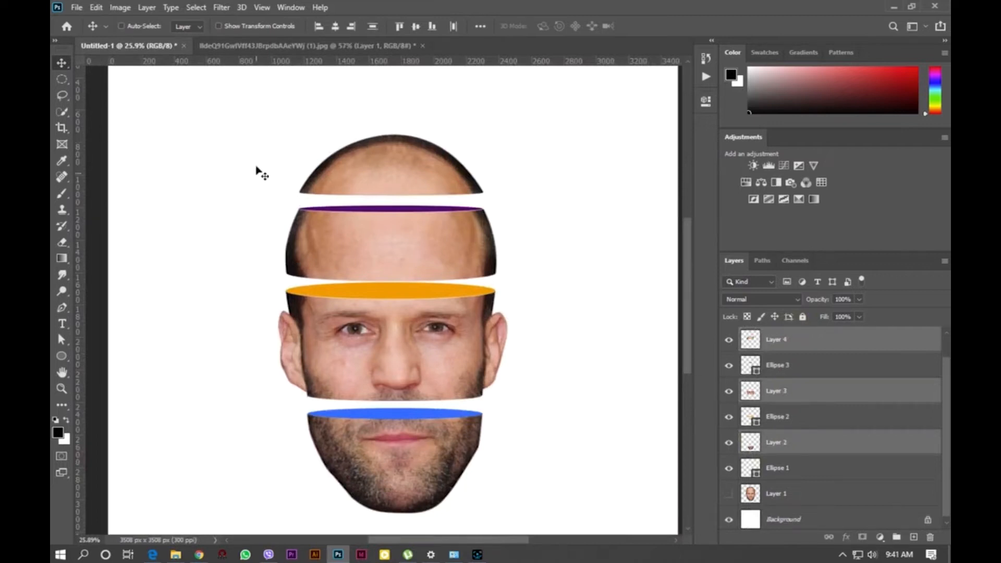
left_click(121, 7)
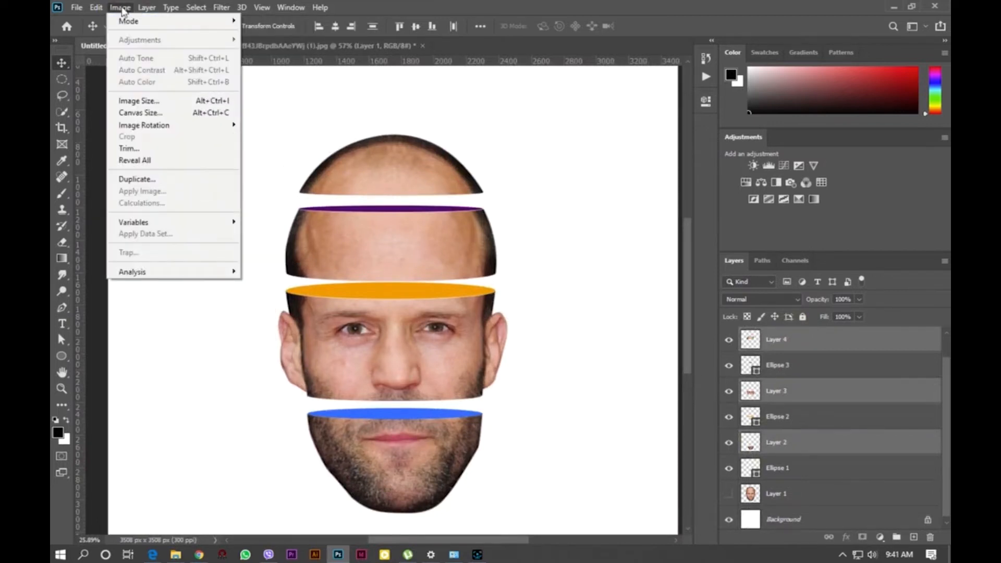
left_click(518, 271)
left_click(789, 338)
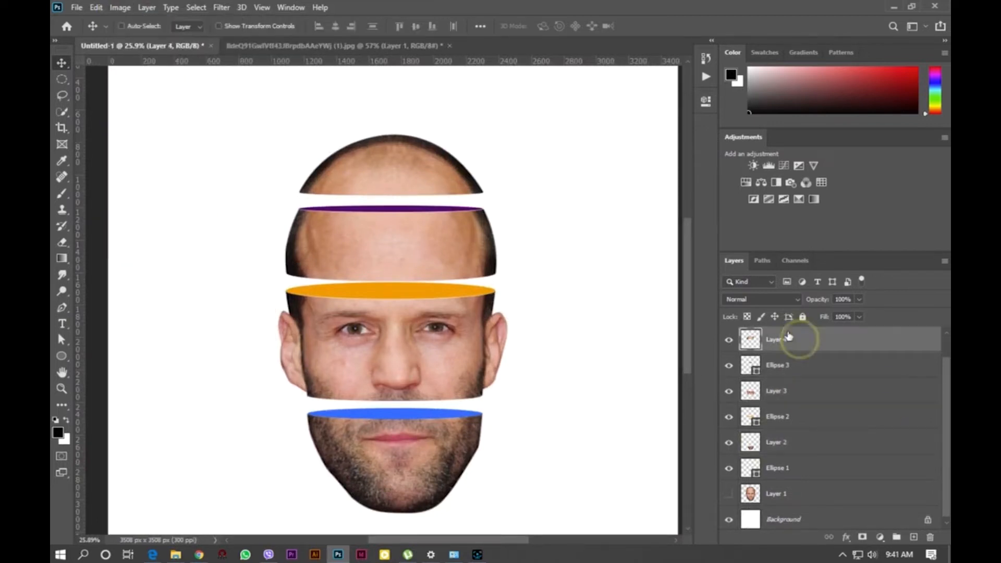
left_click(780, 396, "ctrl")
left_click(783, 442, "ctrl")
scroll(788, 360, "up", 1)
left_click(782, 341, "ctrl")
left_click(120, 8)
mouse_move(188, 24)
left_click(824, 340)
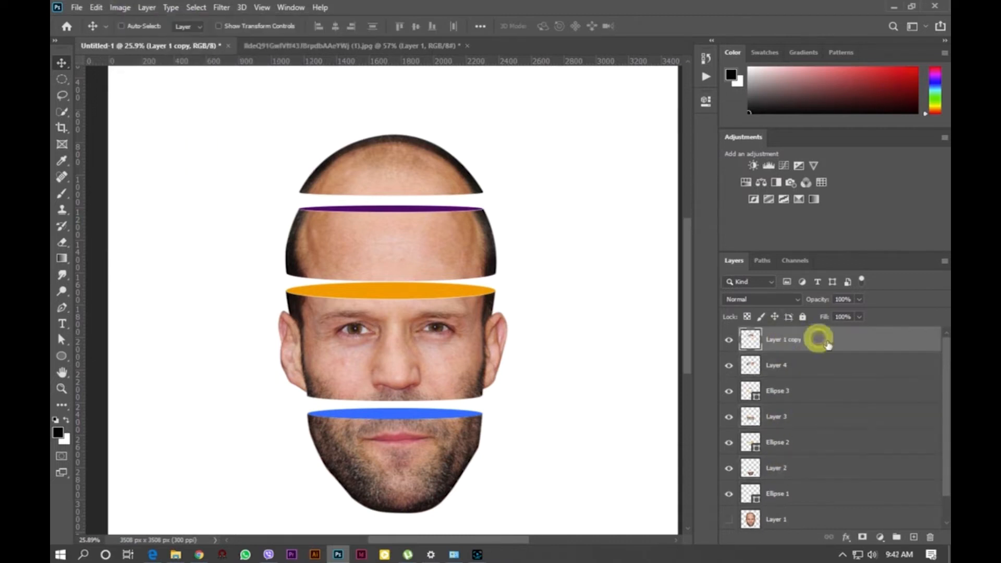
scroll(447, 213, "up", 5)
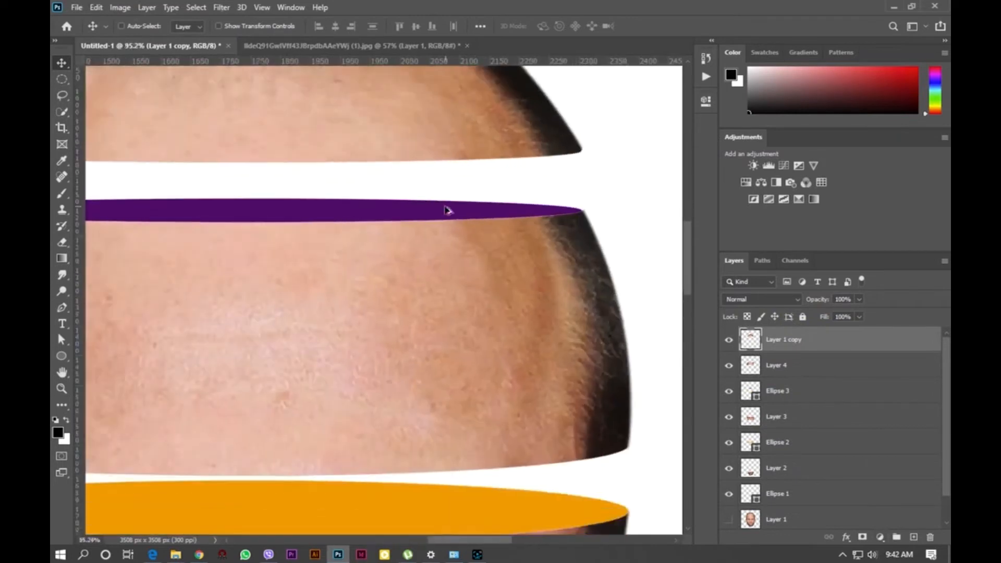
scroll(521, 222, "down", 5)
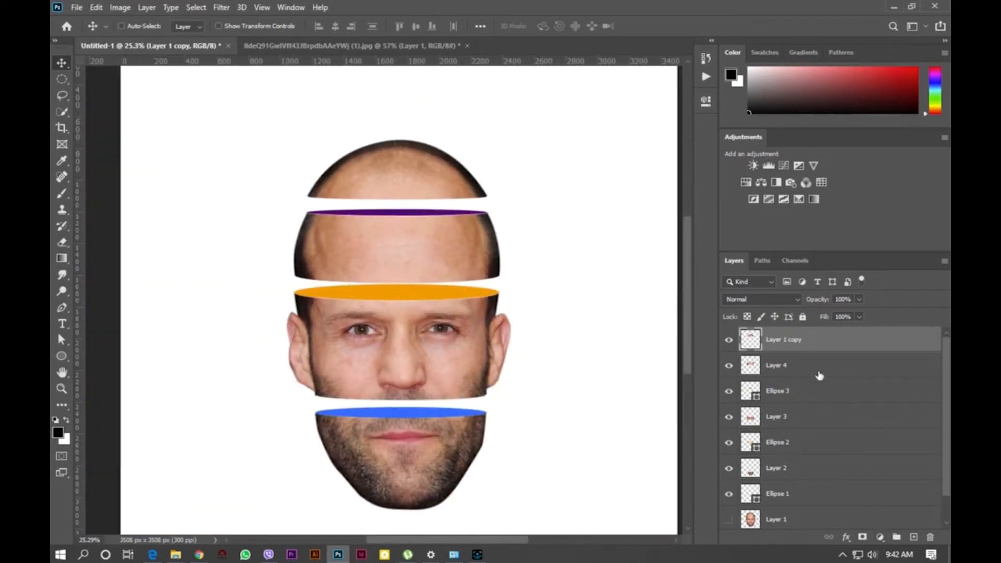
scroll(448, 437, "up", 2)
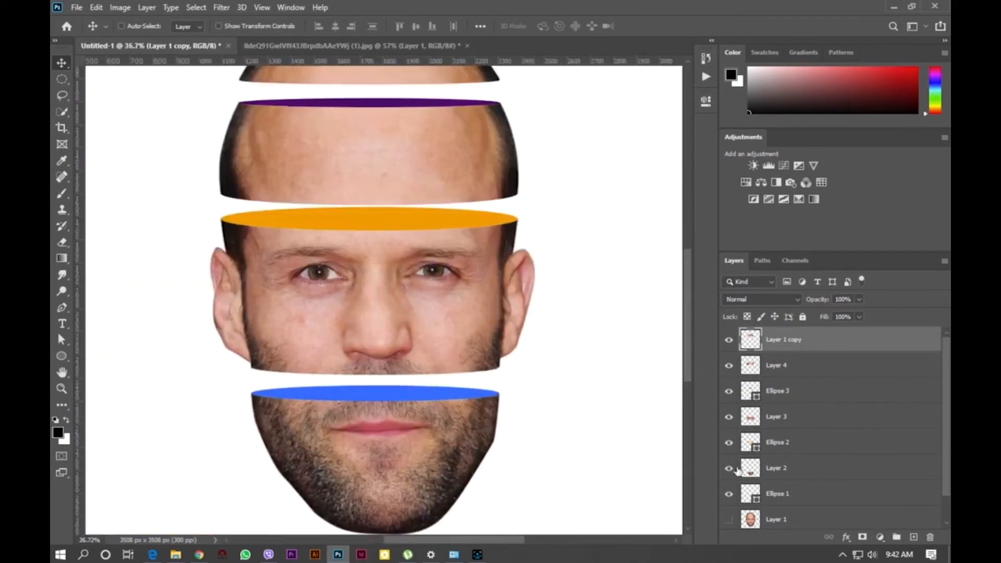
- Add a dark navy Color Overlay layer style to Ellipse 1
left_click(778, 495)
left_click(846, 537)
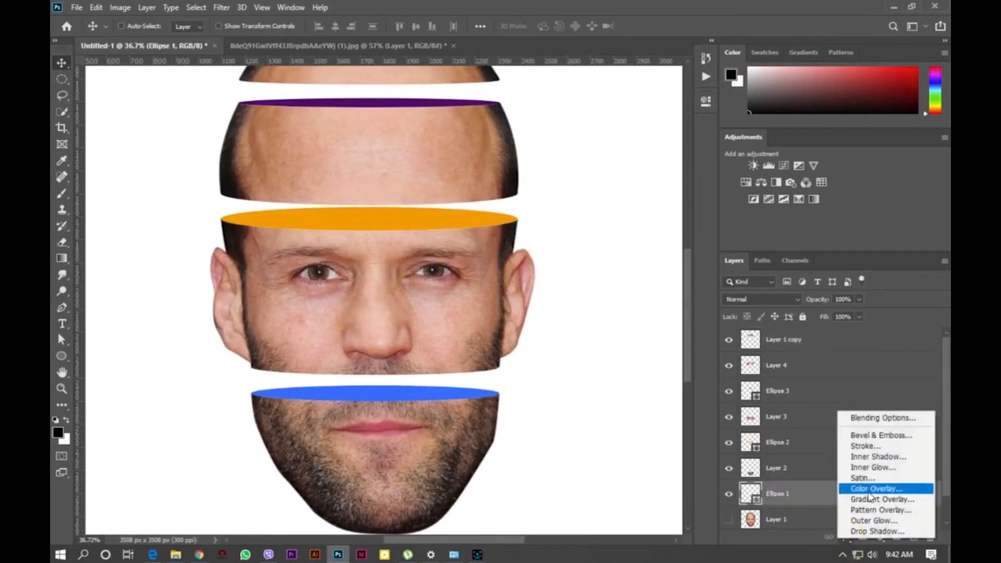
left_click(868, 486)
mouse_move(736, 76)
left_mouse_down()
mouse_move(678, 77)
mouse_move(736, 79)
left_mouse_up()
left_click(760, 60)
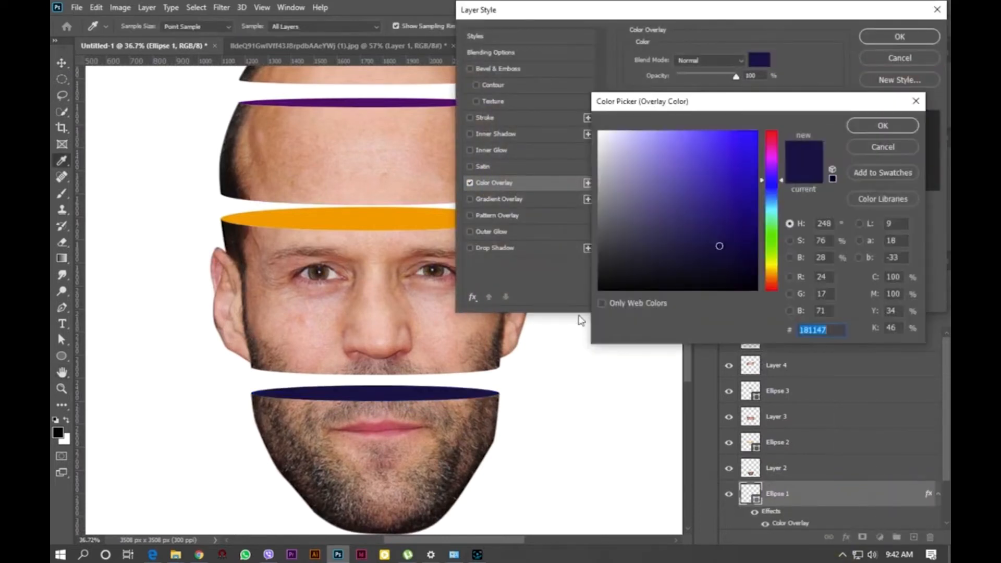
left_click_drag(782, 184, 757, 132)
left_click(888, 126)
- Replace the Color Overlay with a Gradient Overlay running from blue to dark grey
left_click(469, 182)
left_click(498, 199)
left_click(709, 87)
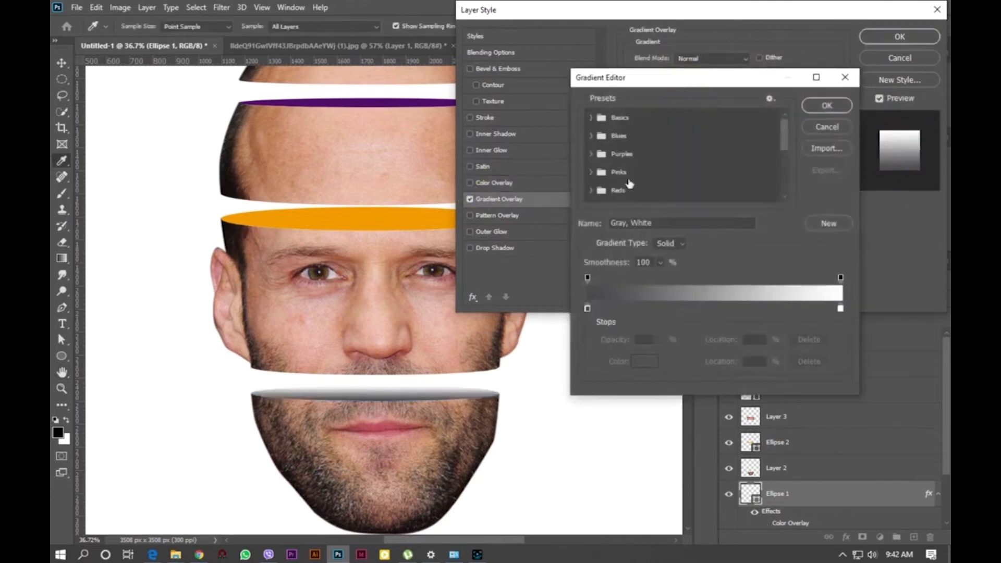
left_click(647, 361)
left_click_drag(694, 172, 759, 130)
left_click(888, 125)
double_click(840, 309)
left_click(749, 190)
left_click(888, 126)
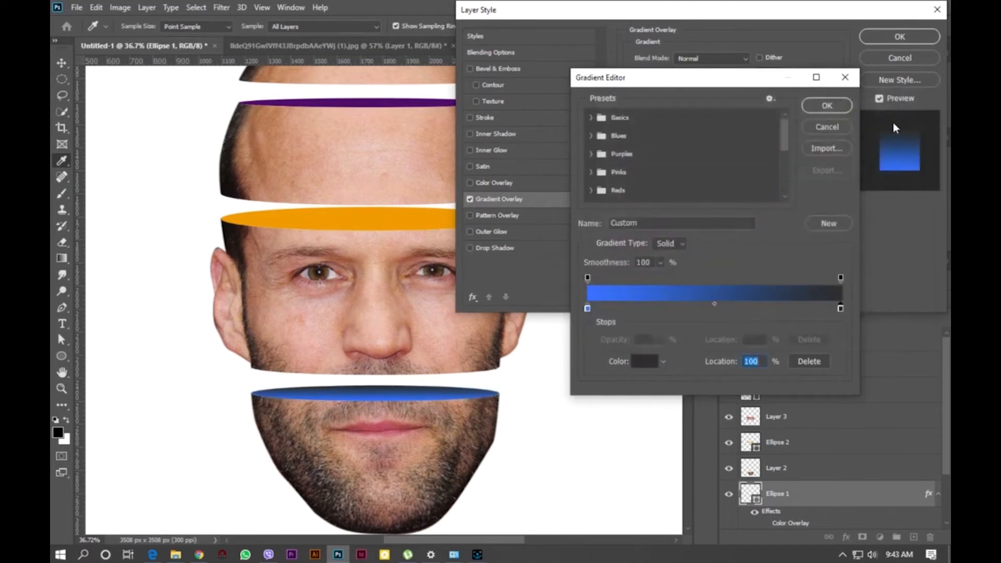
left_click(825, 107)
- Set the gradient to Radial, reversed, angle 3°, scale 56%, with Align with Layer turned off
left_click(712, 103)
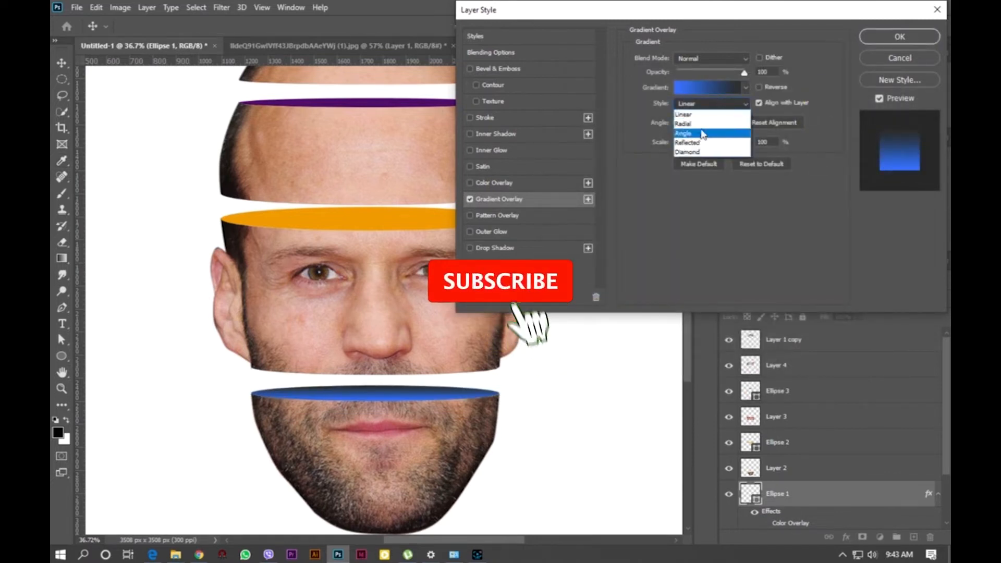
left_click(689, 115)
left_click(760, 87)
left_click_drag(719, 143, 782, 149)
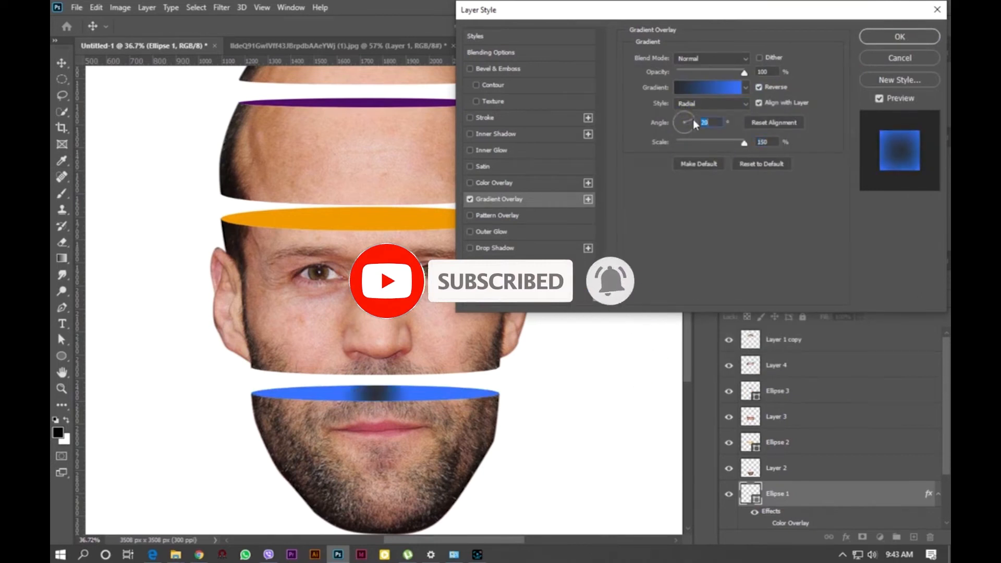
left_click_drag(691, 129, 696, 156)
left_click(759, 102)
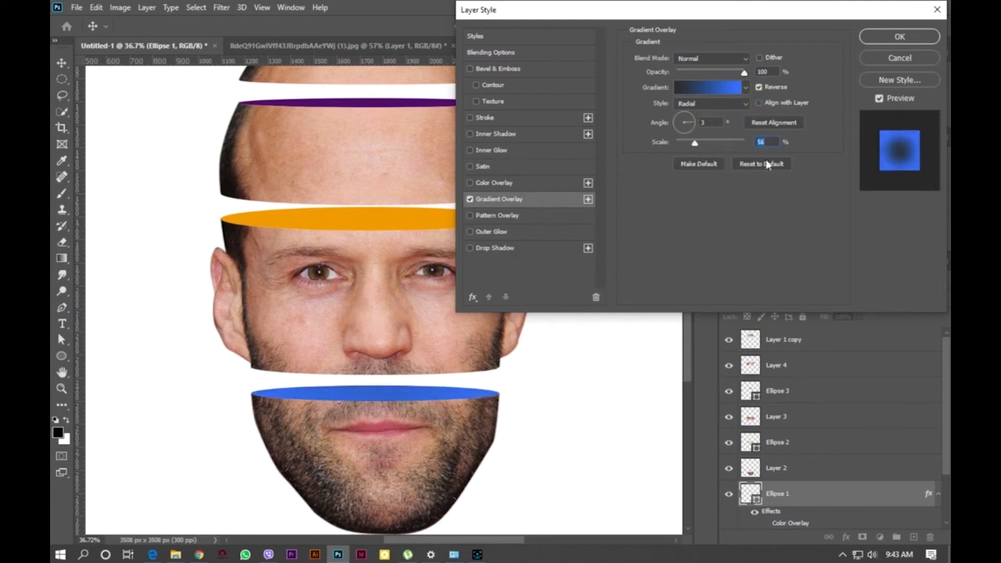
- Change the gradient's dark end stop to near-black and set the scale to 67%
left_click(708, 87)
double_click(840, 309)
left_click_drag(771, 200, 751, 292)
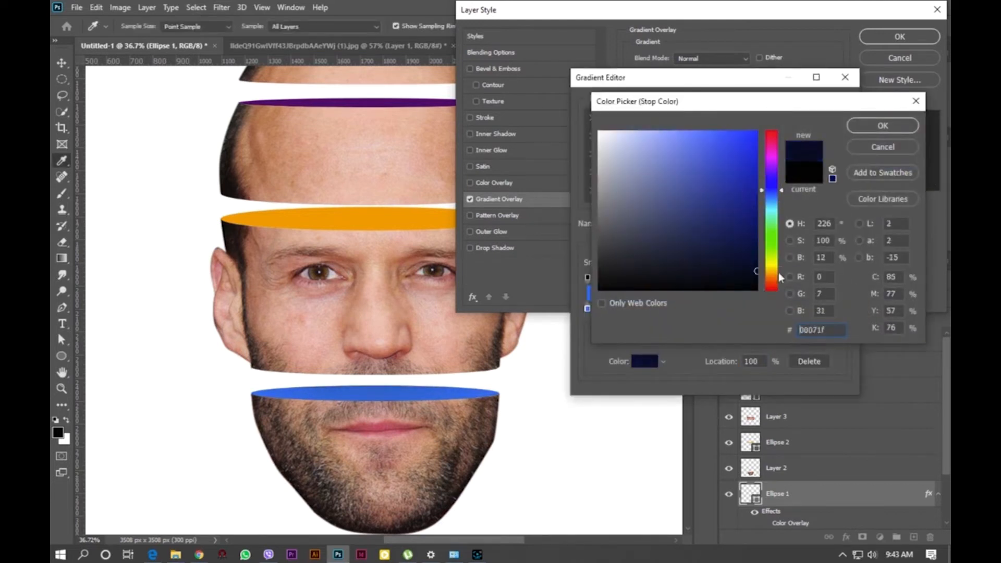
left_click(874, 149)
mouse_move(841, 309)
left_mouse_down()
mouse_move(718, 311)
mouse_move(841, 309)
left_mouse_up()
double_click(841, 309)
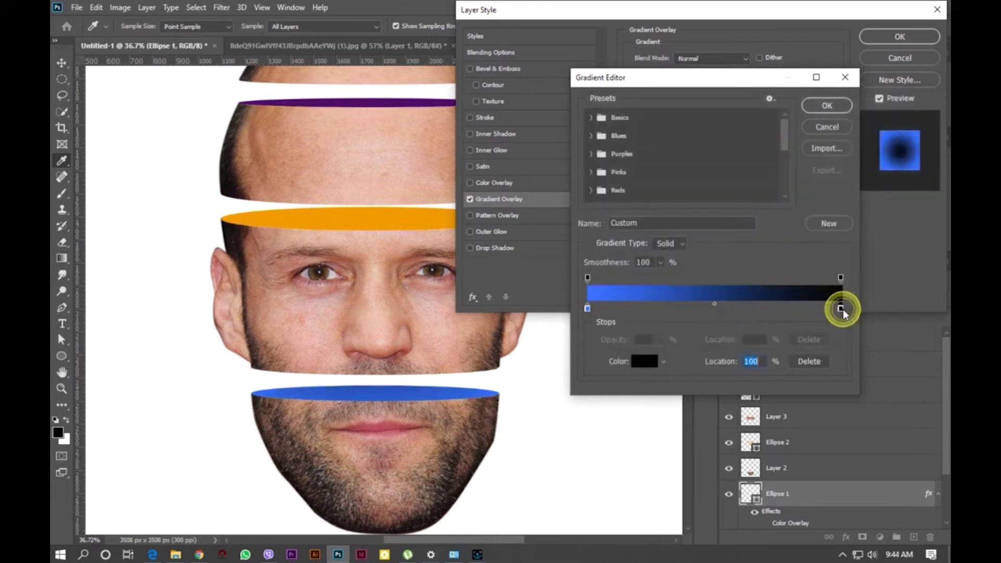
left_click(772, 190)
left_click(732, 265)
left_click(883, 126)
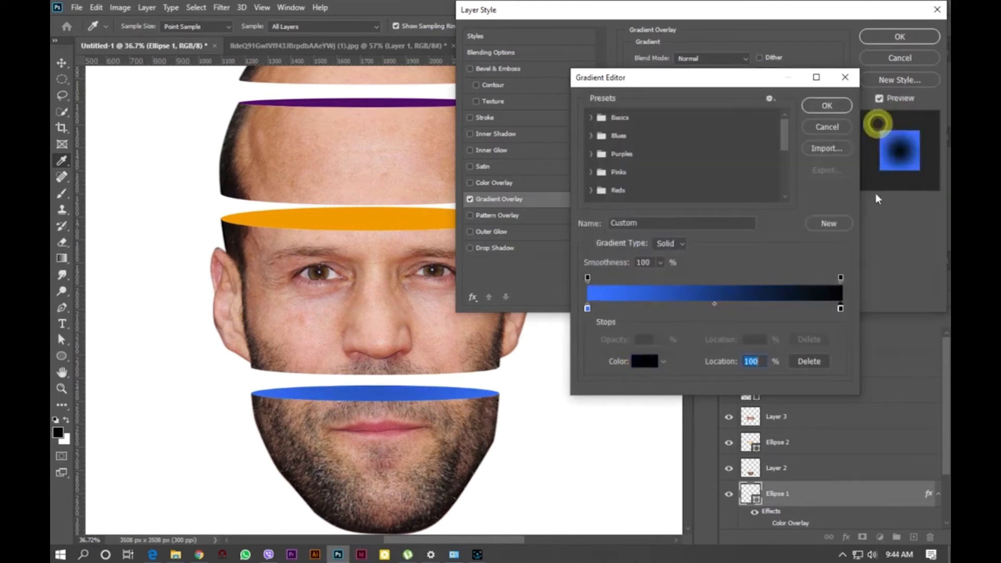
left_click(827, 104)
left_click_drag(695, 143, 700, 143)
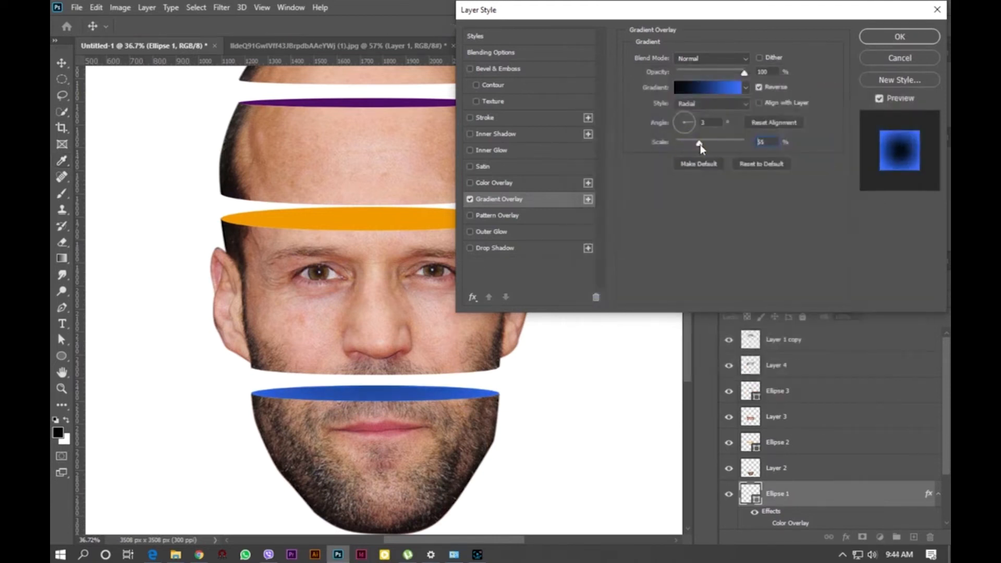
- Turn on Align with Layer, set the gradient scale to 116% and opacity to 51%, and apply the Gradient Overlay
left_click(759, 103)
left_click_drag(701, 144, 725, 151)
left_click_drag(744, 72, 712, 84)
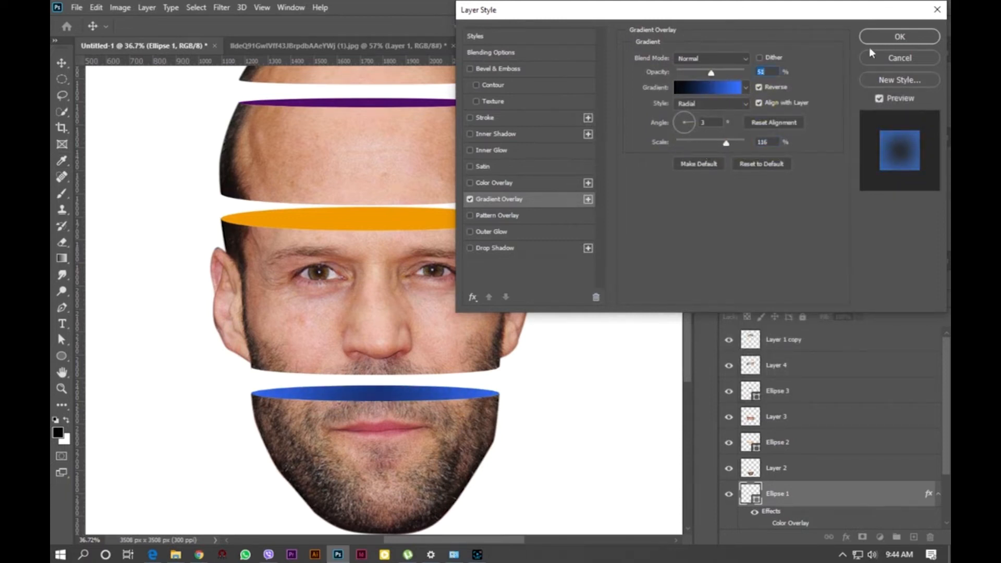
left_click(901, 36)
- Copy Ellipse 1's layer style and paste it onto Ellipse 2
right_click(790, 522)
left_click(437, 344)
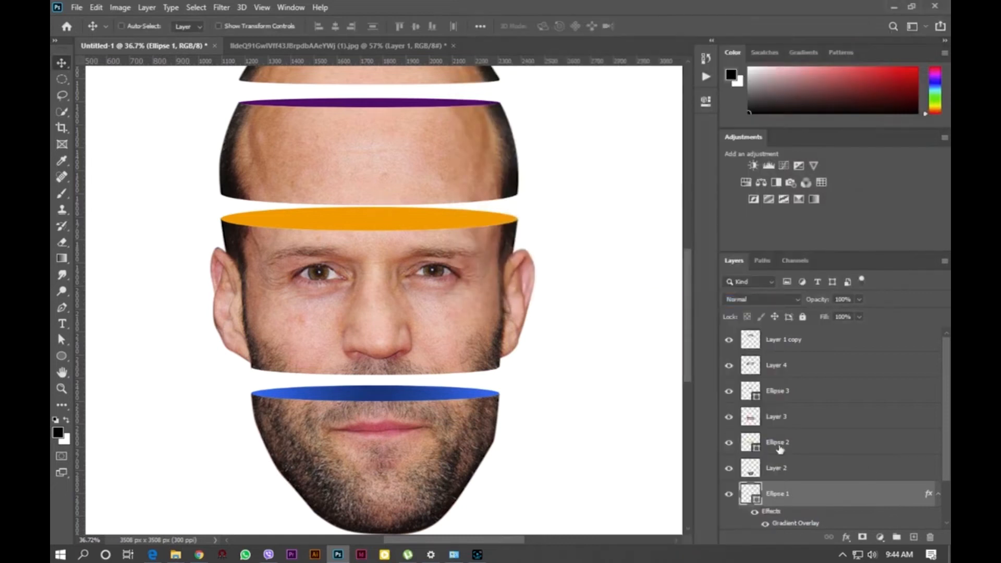
left_click(779, 448)
right_click(781, 447)
left_click(689, 311)
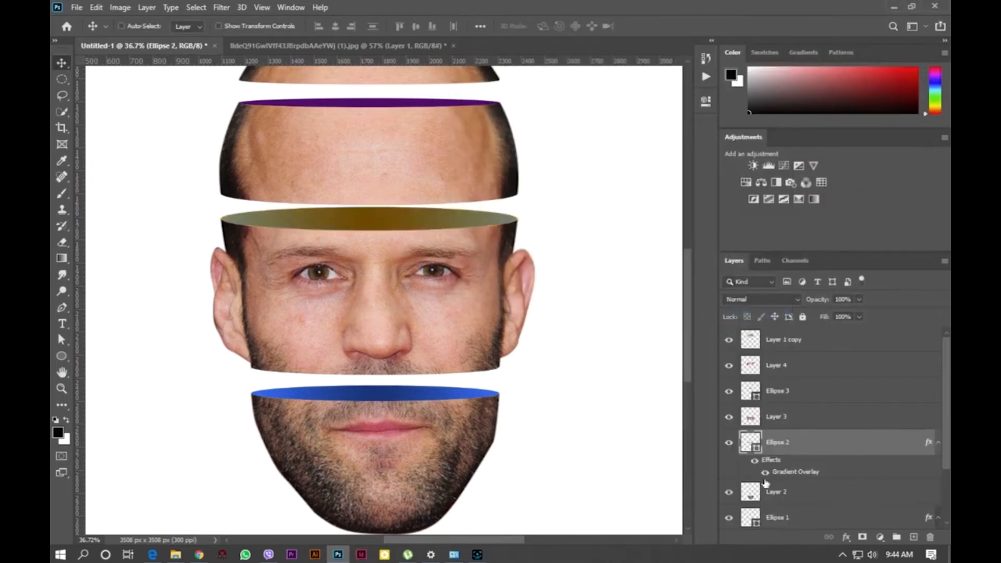
- Set Ellipse 2's Gradient Overlay opacity to 100% and its light gradient stop colour to ffcc00
double_click(795, 473)
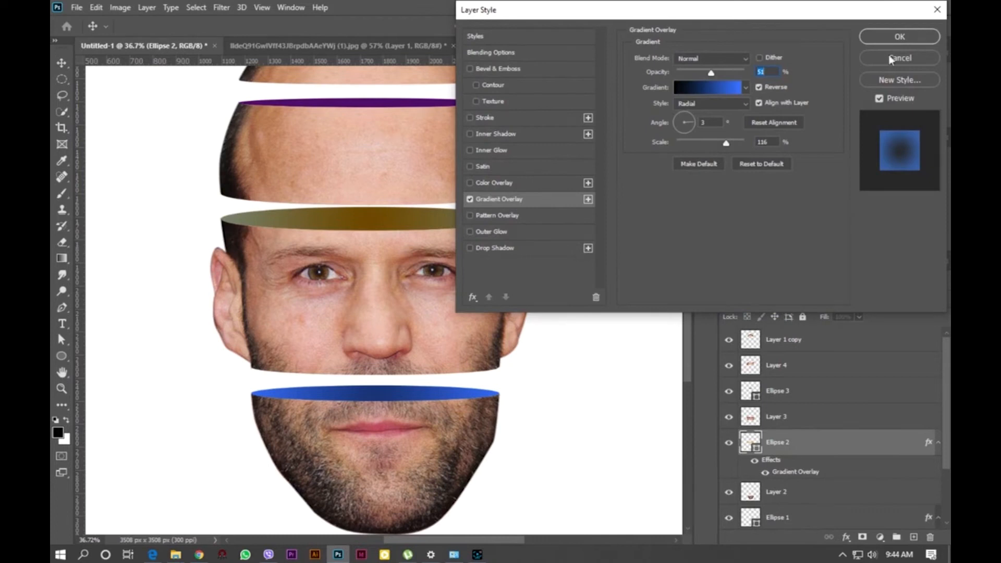
type("100")
left_click(707, 87)
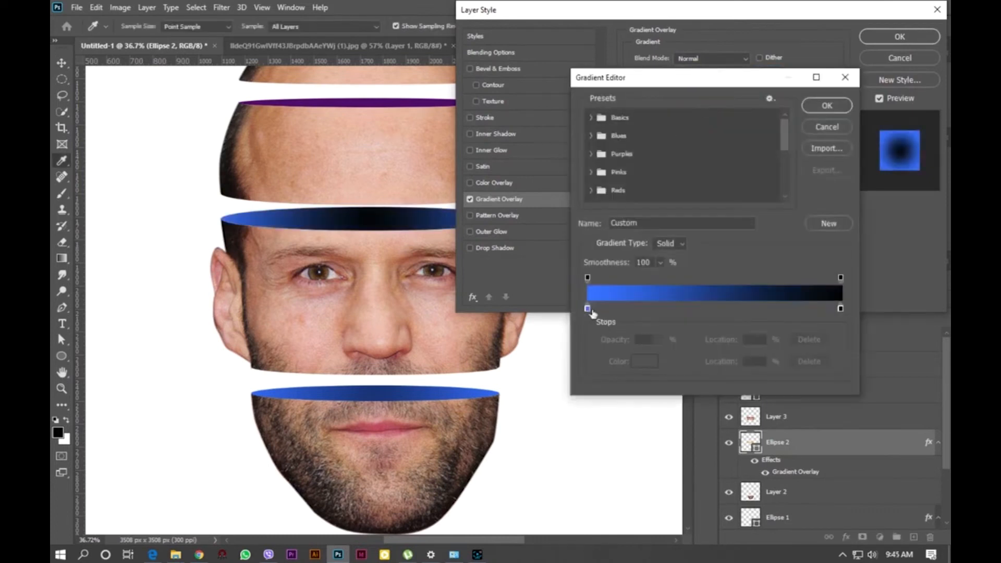
double_click(591, 311)
type("ffc000")
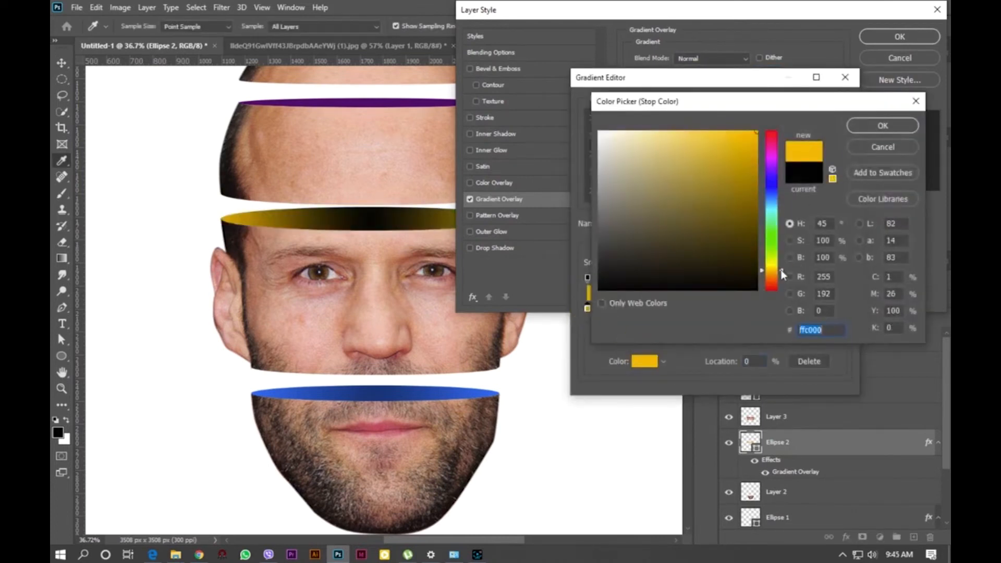
left_click(782, 273)
left_click_drag(782, 273, 783, 269)
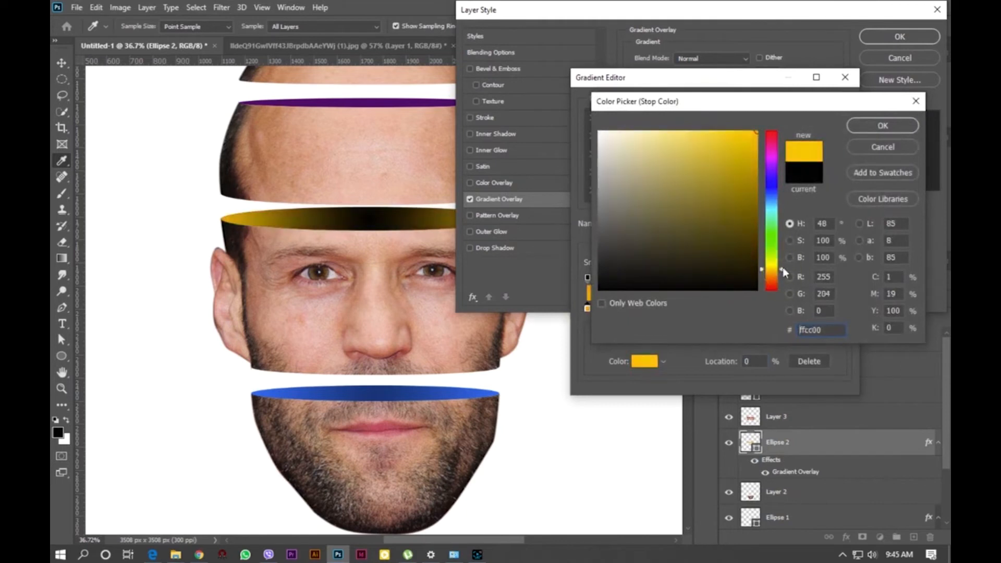
left_click(910, 126)
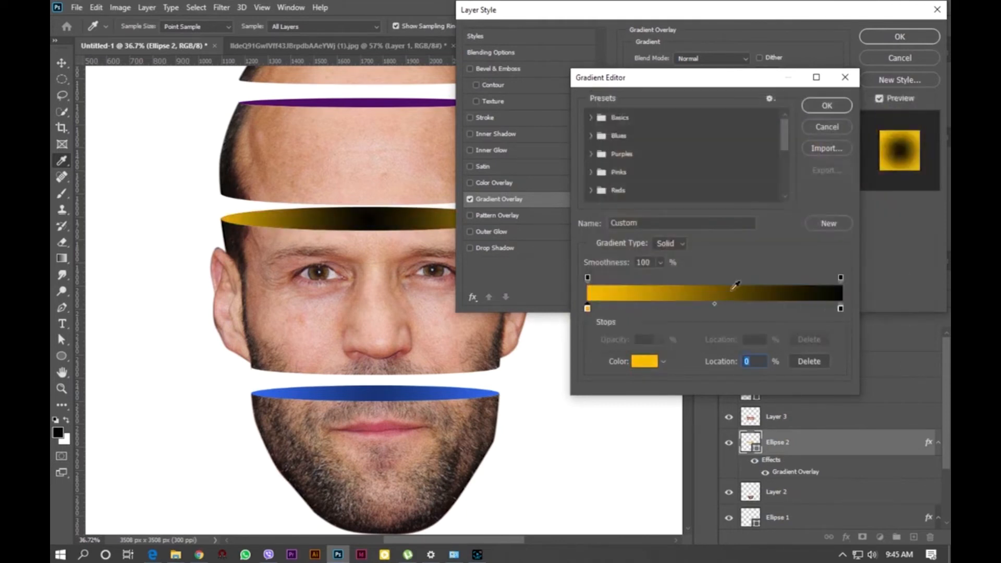
left_click(814, 122)
- Adjust Ellipse 2's gradient scale to about 98% and its angle, then apply the style
left_click_drag(727, 145, 714, 151)
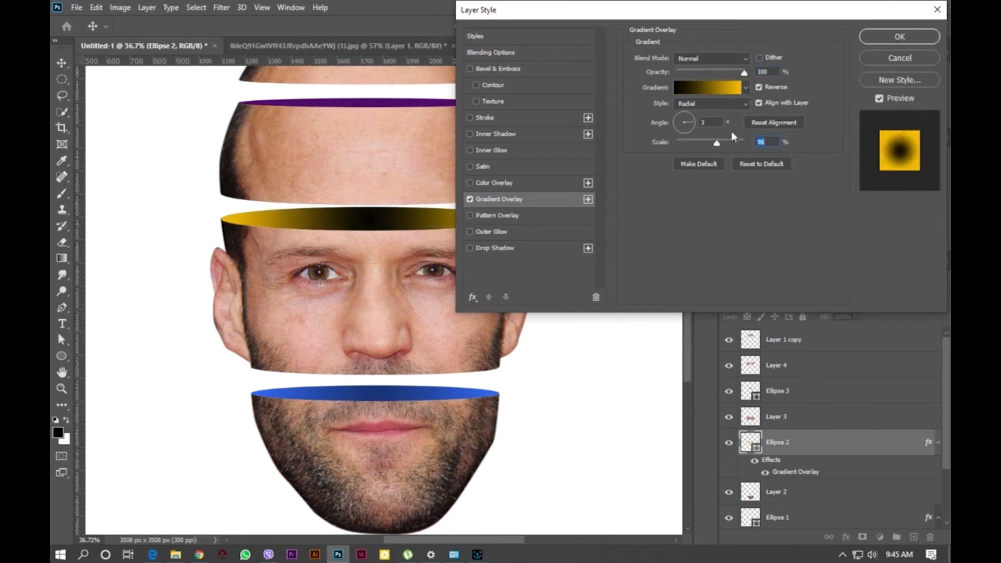
left_click_drag(689, 122, 673, 127)
key("Return")
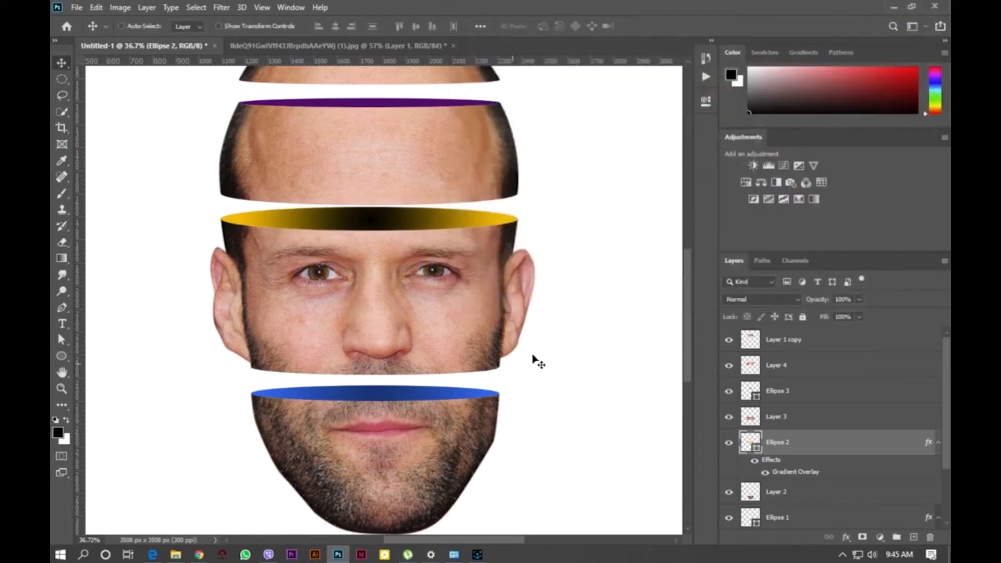
right_click(925, 443)
right_click(783, 446)
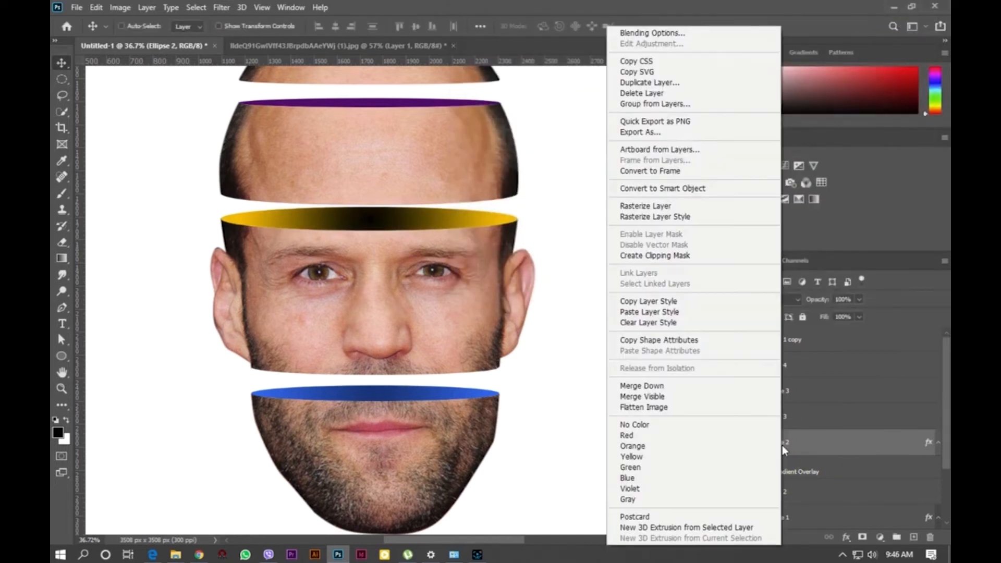
left_click(878, 450)
right_click(812, 447)
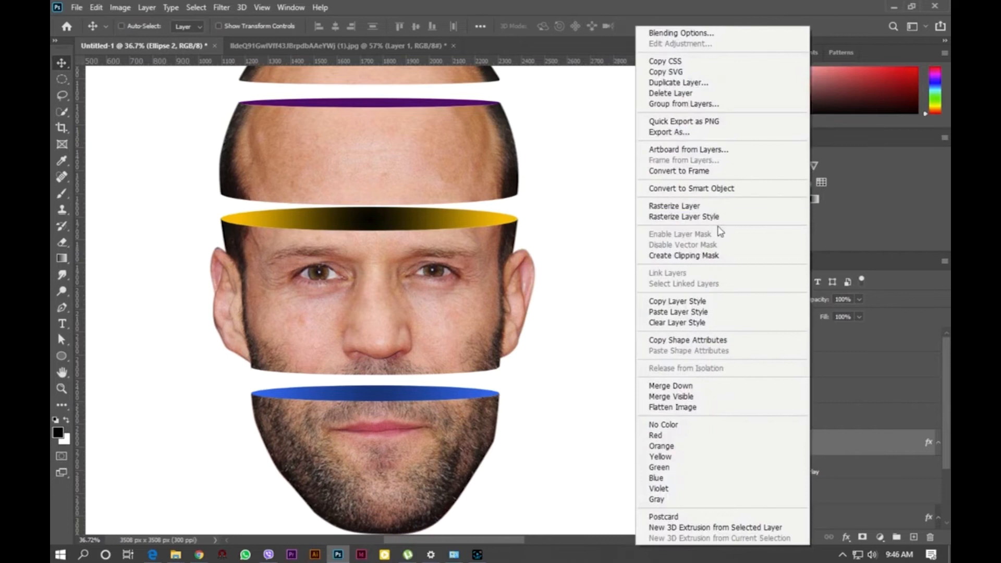
left_click(876, 442)
left_click(756, 463)
left_click(756, 463)
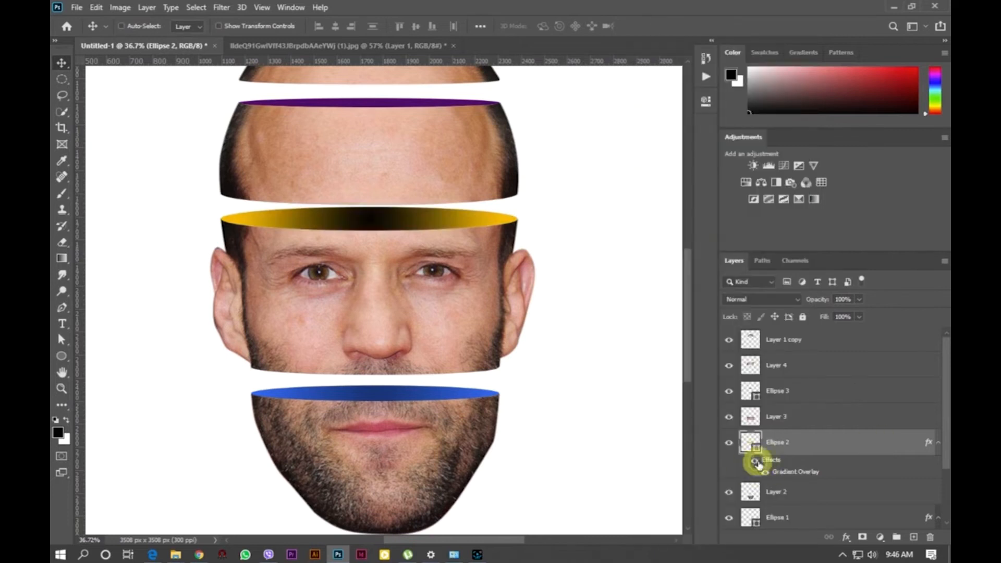
- Clear the layer style from Ellipse 1
scroll(807, 479, "down", 3)
left_click(761, 461)
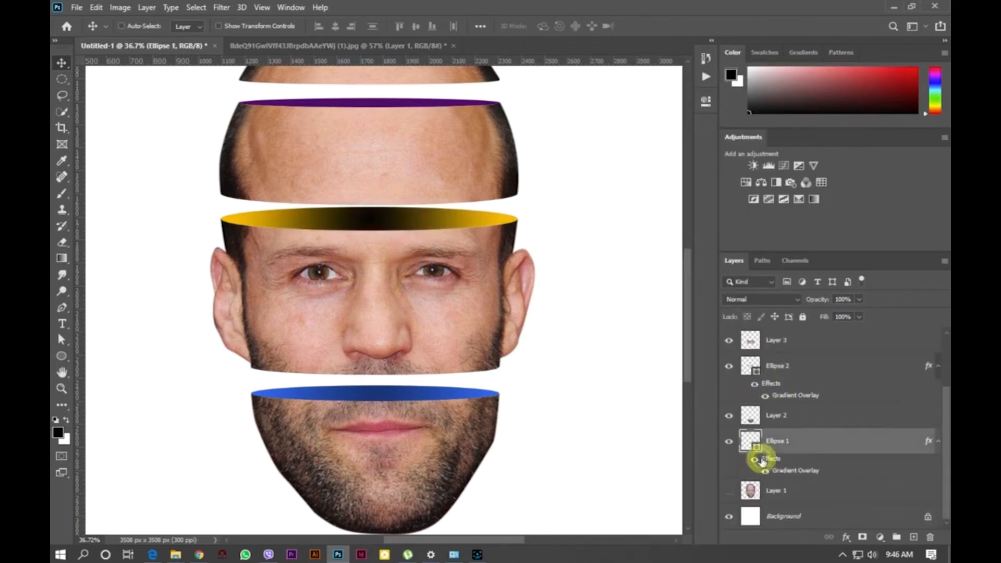
left_click(845, 539)
left_click(855, 550)
left_click(845, 539)
left_click(881, 502)
left_click(472, 200)
left_click(901, 37)
left_click(763, 460)
right_click(929, 442)
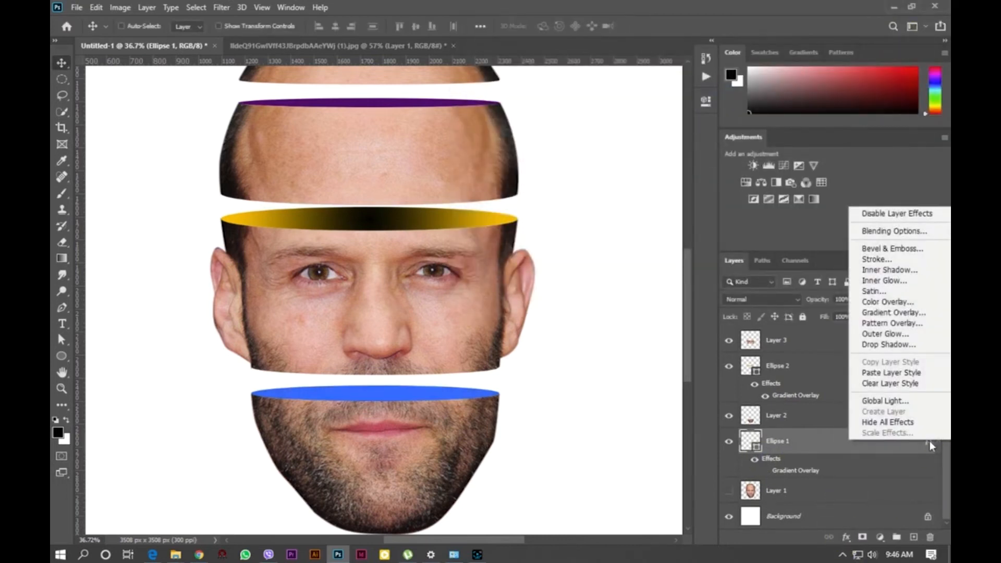
left_click(897, 383)
- Clear the layer style from Ellipse 2
right_click(925, 391)
right_click(929, 391)
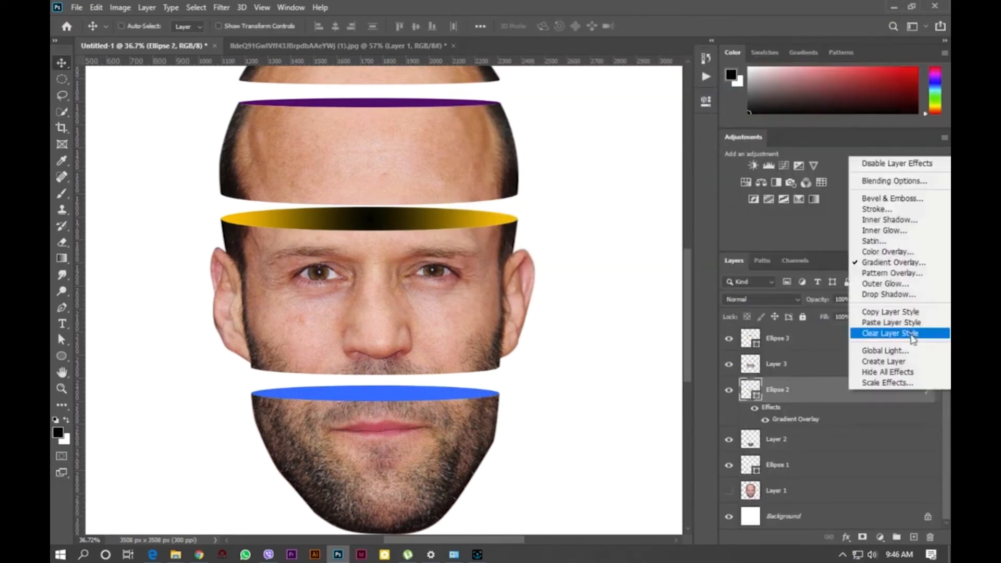
left_click(911, 335)
- Group each face slice layer together with the ellipse beneath it, making three separate groups
left_click(775, 469)
left_click(775, 441, "ctrl")
key("ctrl+g")
left_click(773, 436)
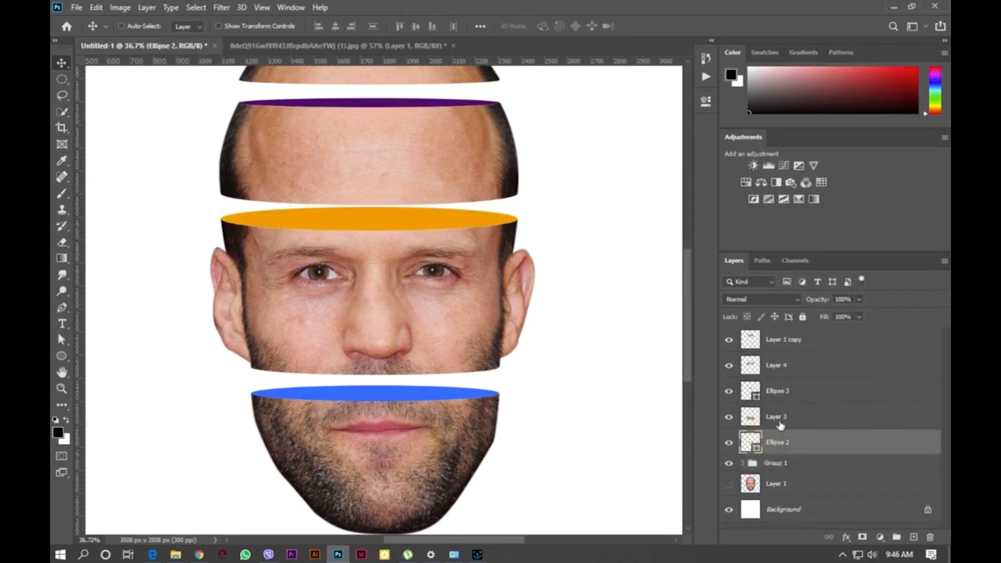
left_click(777, 417, "ctrl")
key("ctrl+g")
left_click(777, 391)
left_click(776, 365, "ctrl")
key("ctrl+g")
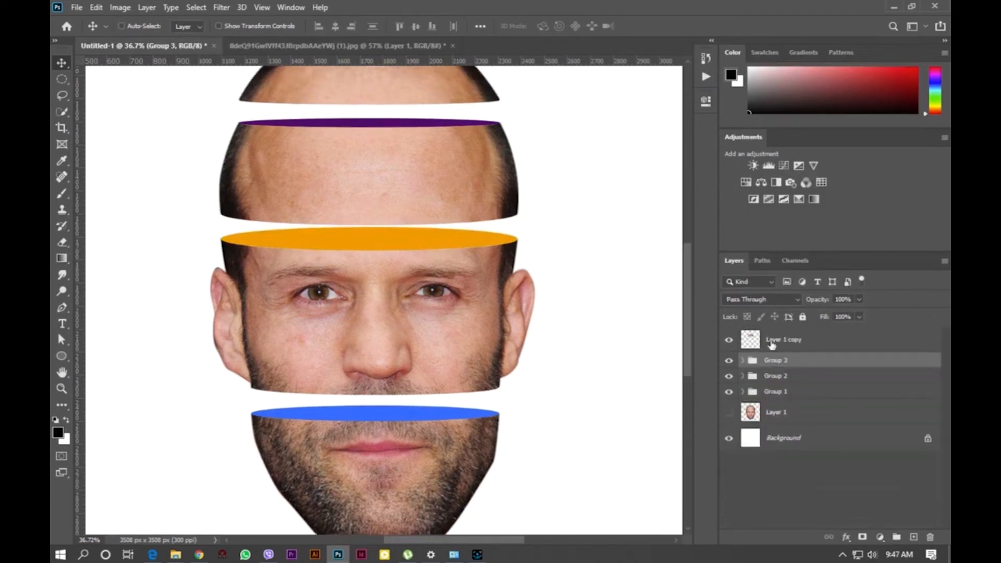
- Rotate the middle face slice group about -3.5° and shift it slightly into place
left_click(775, 391)
scroll(525, 474, "down", 3)
key("ctrl+t")
scroll(532, 369, "up", 2)
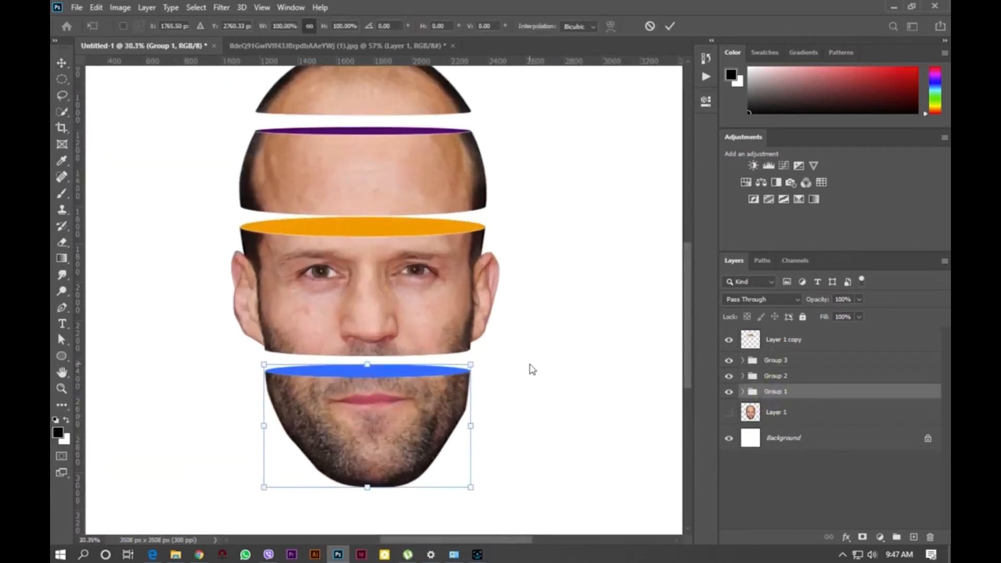
left_click(784, 378)
key("ctrl+t")
left_click_drag(504, 222, 498, 213)
left_click_drag(441, 289, 424, 302)
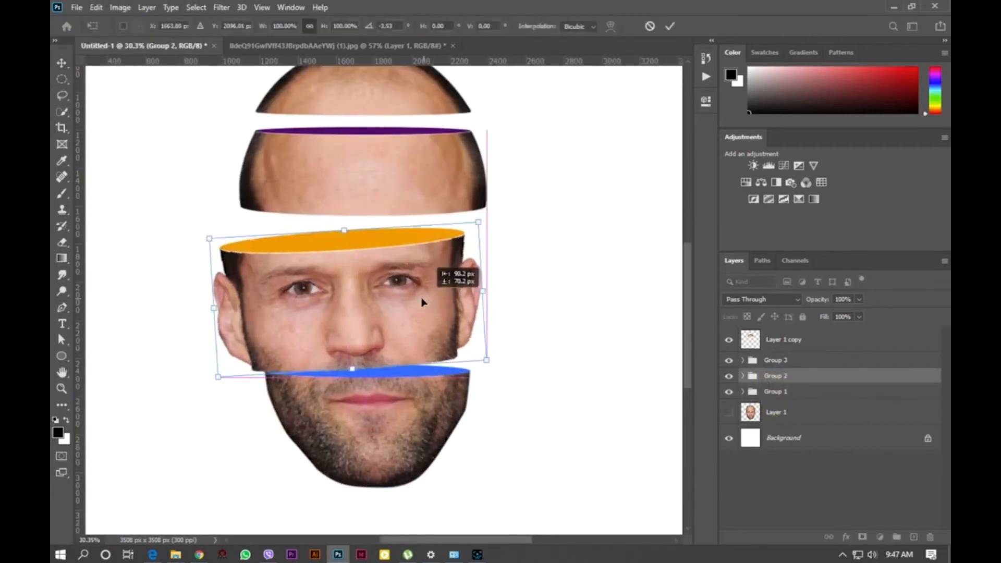
left_click_drag(500, 209, 498, 207)
left_click_drag(436, 289, 429, 286)
key("Return")
- Rotate the forehead slice group about 4.3° clockwise
left_click(776, 365)
key("ctrl+t")
left_click_drag(503, 129, 450, 182)
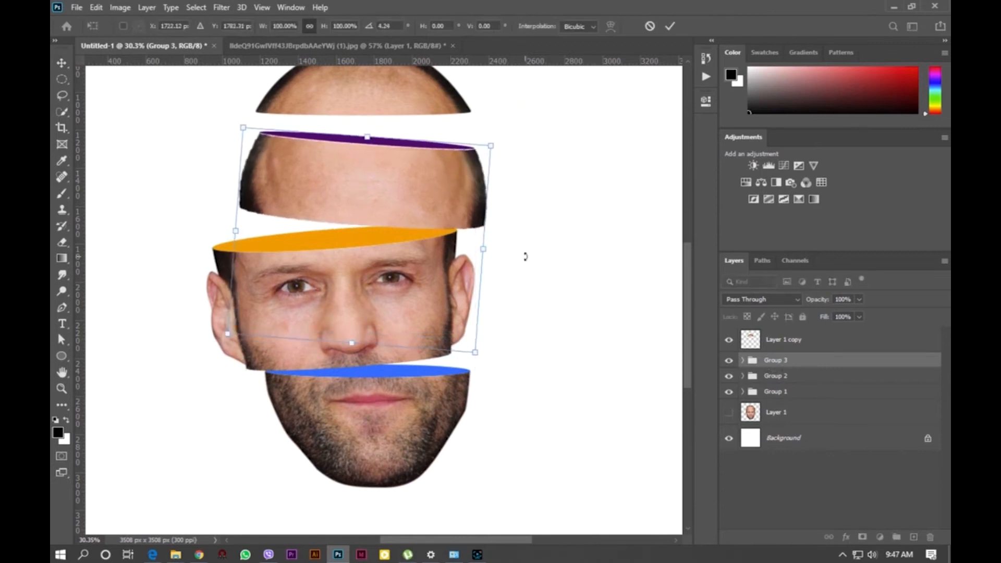
key("Return")
- Rotate and reposition the top skull cap layer to tilt it above the forehead slice
left_click(779, 342)
key("ctrl+t")
left_click_drag(496, 333, 506, 319)
left_click_drag(344, 107, 331, 116)
key("Return")
scroll(337, 224, "down", 2)
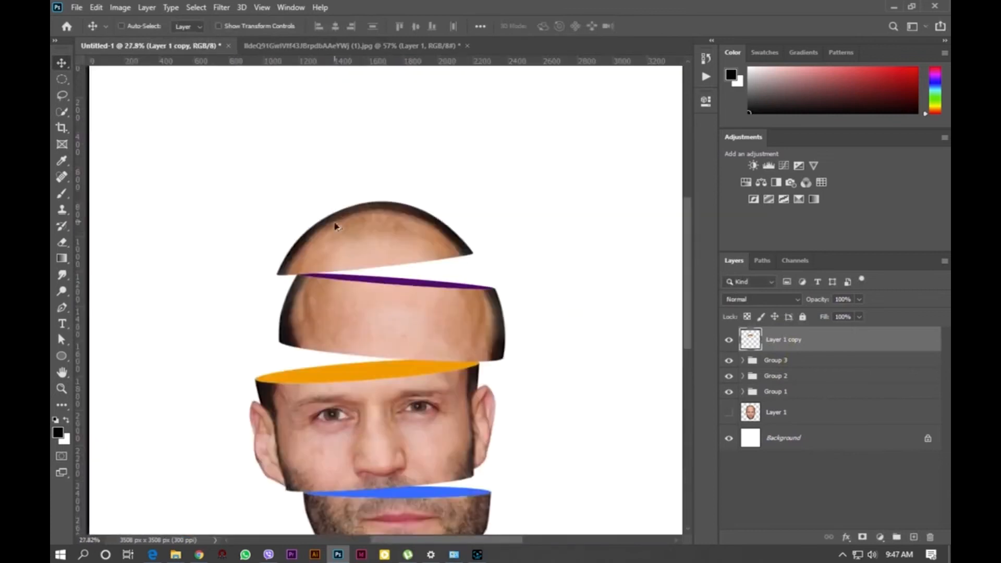
- Add a new layer above the chin group and paint a soft black shadow about 250 px wide under the middle slice
scroll(386, 240, "up", 4)
scroll(433, 261, "up", 2)
scroll(451, 148, "down", 4)
left_click(765, 392)
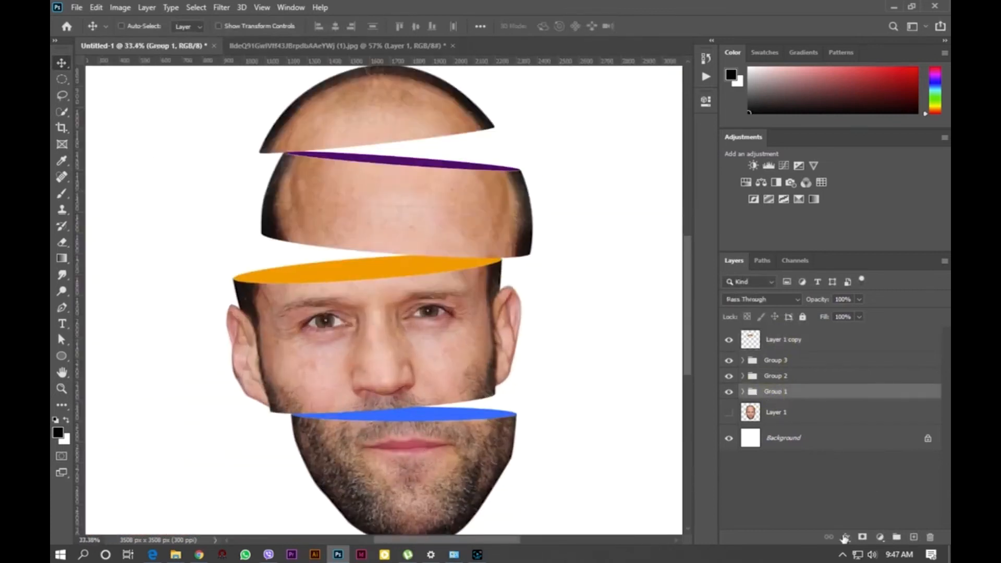
left_click(914, 538)
scroll(532, 415, "up", 2)
key("b")
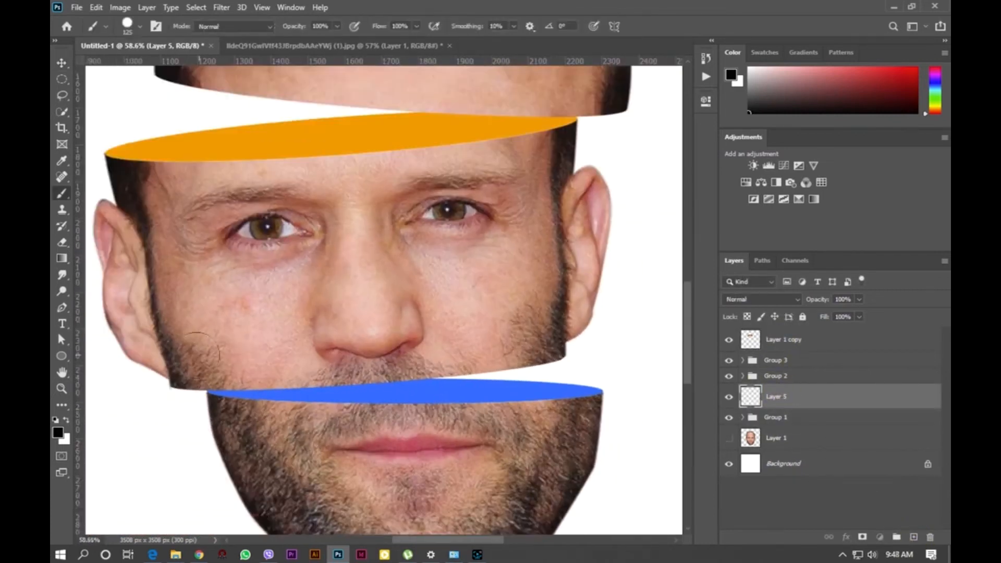
right_click(240, 346)
left_click_drag(404, 401, 183, 382)
left_click(221, 373)
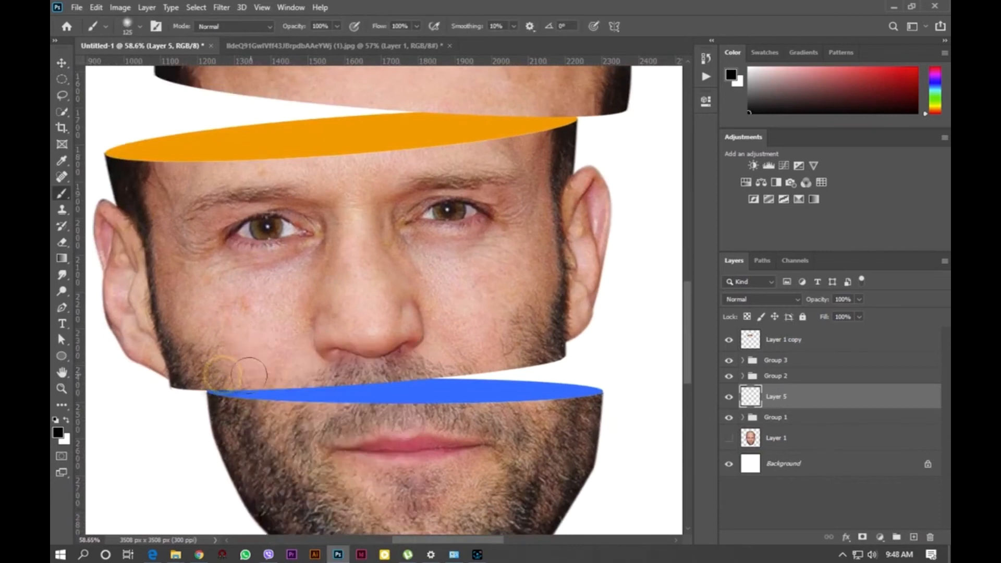
key("bracketleft")
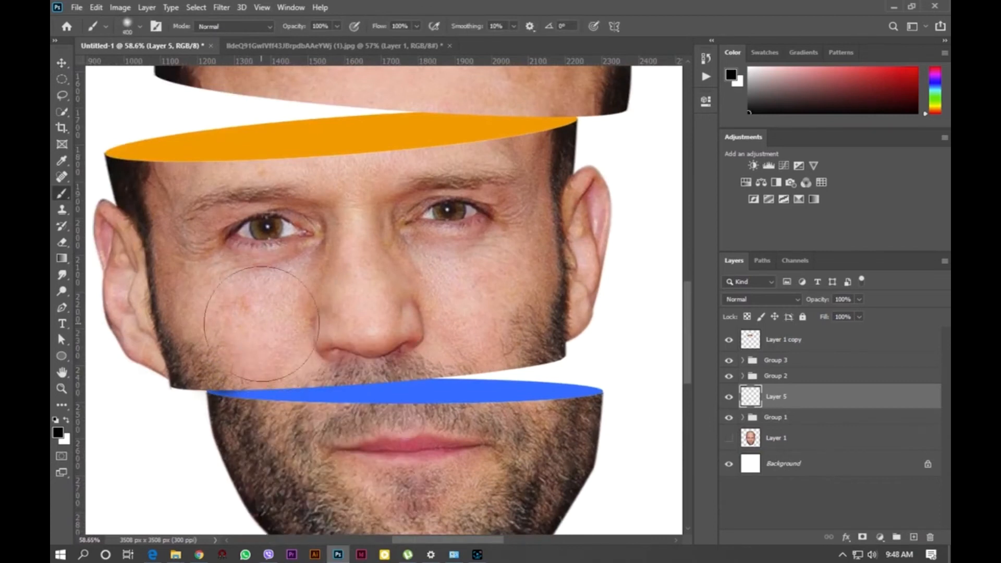
mouse_move(287, 346)
left_mouse_down()
mouse_move(355, 327)
mouse_move(423, 339)
mouse_move(515, 325)
mouse_move(423, 339)
left_mouse_up()
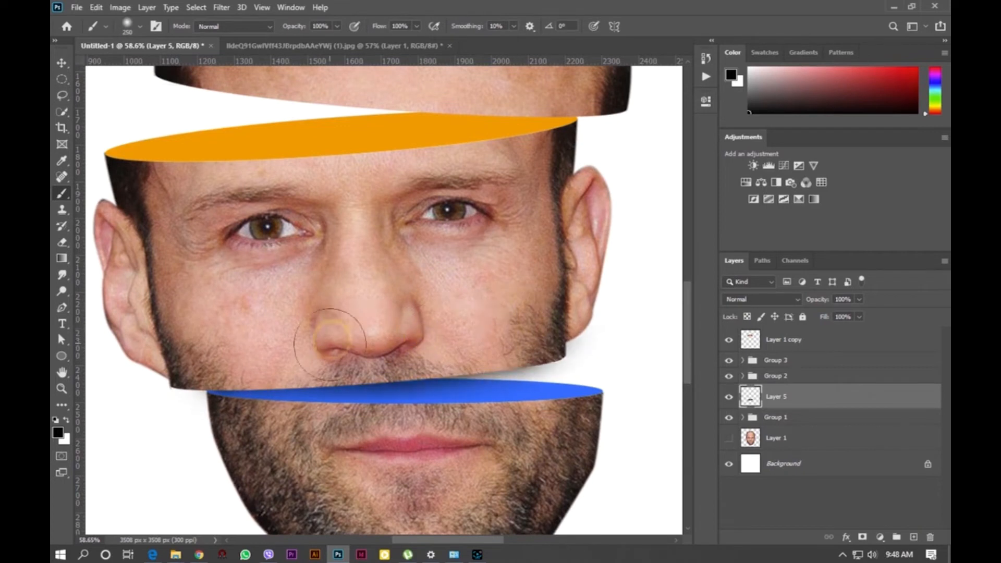
- Add a new layer above the middle-face group and paint a soft shadow under the forehead slice's lower edge
scroll(576, 358, "up", 5)
left_click(775, 376)
left_click(914, 537)
left_click_drag(609, 211, 515, 222)
mouse_move(546, 215)
left_mouse_down()
mouse_move(505, 219)
mouse_move(525, 202)
mouse_move(508, 199)
mouse_move(224, 168)
mouse_move(292, 263)
mouse_move(446, 243)
mouse_move(487, 197)
left_mouse_up()
key("bracketright")
key("bracketright")
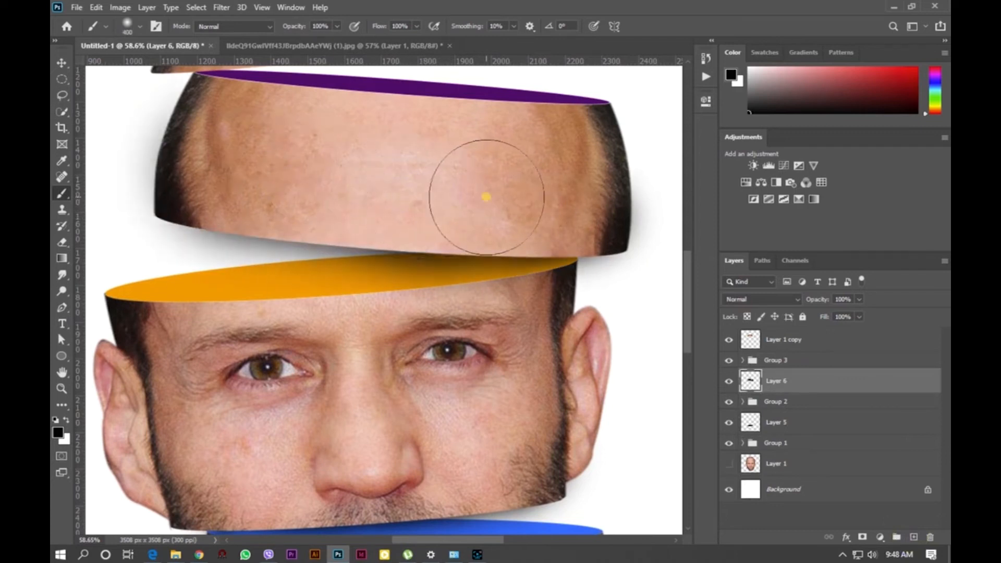
- Add a new layer above the forehead group and paint a soft shadow under the top skull cap
scroll(477, 193, "up", 3)
left_click(789, 360)
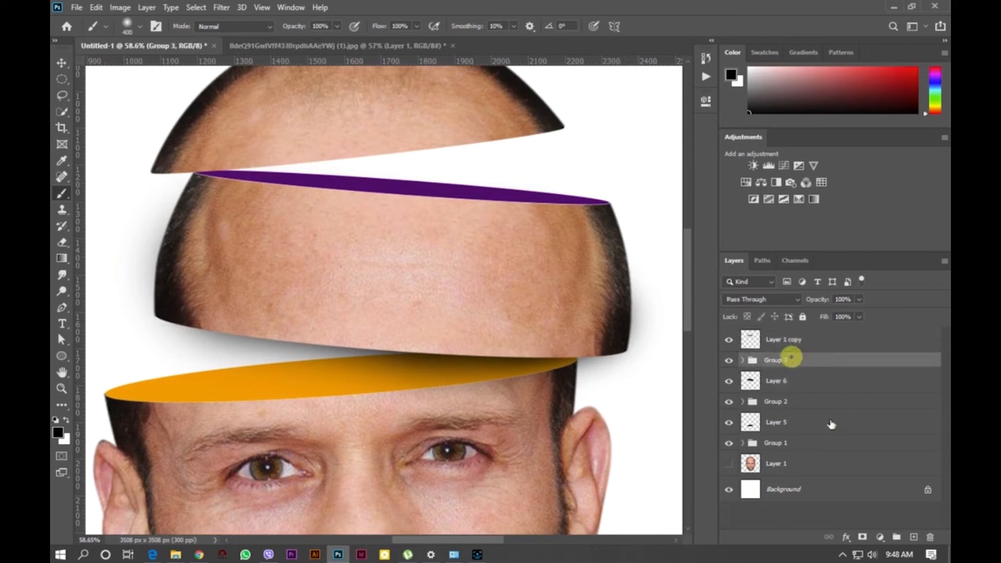
left_click(914, 538)
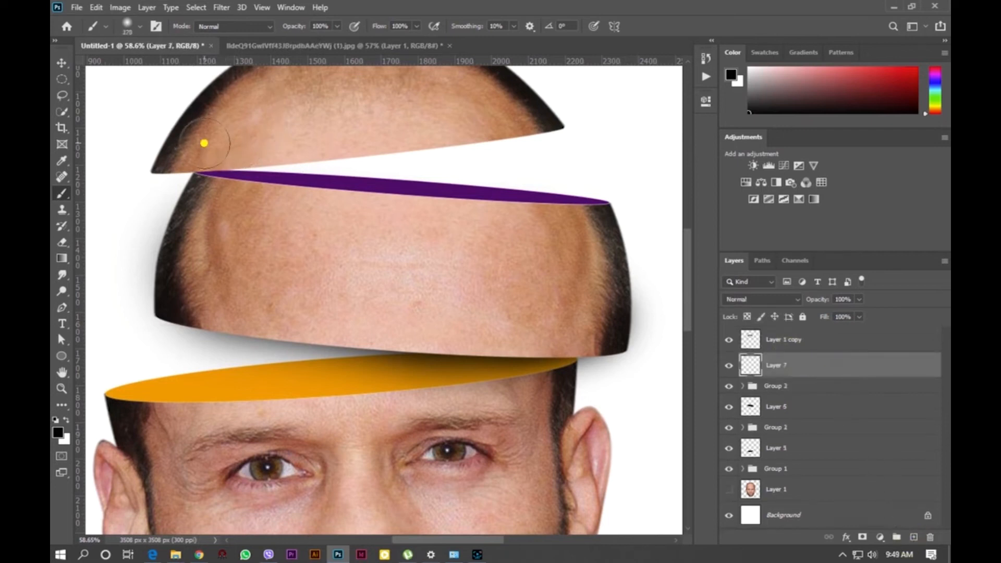
mouse_move(288, 134)
left_mouse_down()
mouse_move(335, 127)
mouse_move(275, 162)
mouse_move(444, 115)
left_mouse_up()
key("ctrl+z")
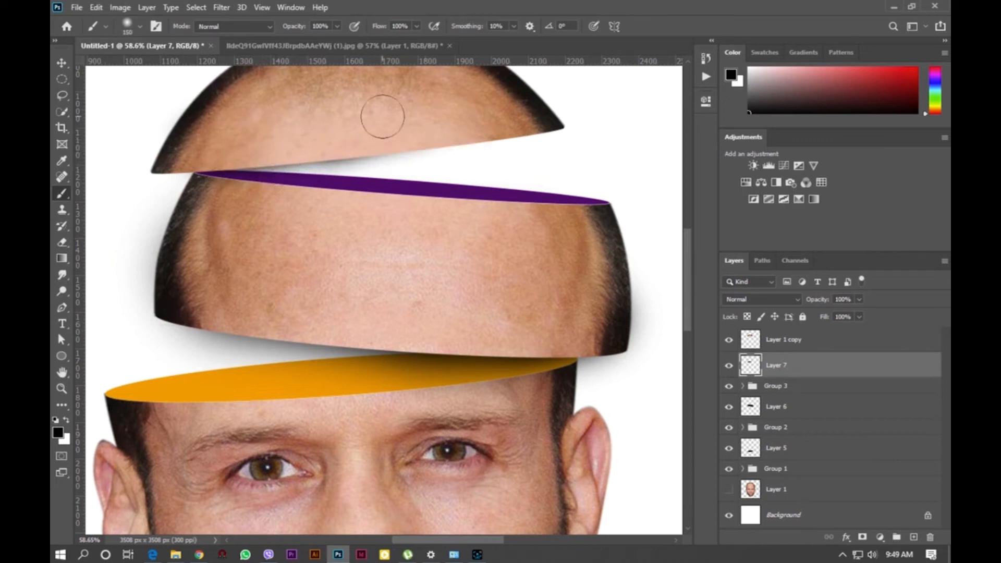
mouse_move(313, 114)
left_mouse_down()
mouse_move(370, 100)
mouse_move(354, 112)
left_mouse_up()
- Erase the stray shadow spilling over the top skull cap with the Eraser tool
scroll(533, 250, "down", 5)
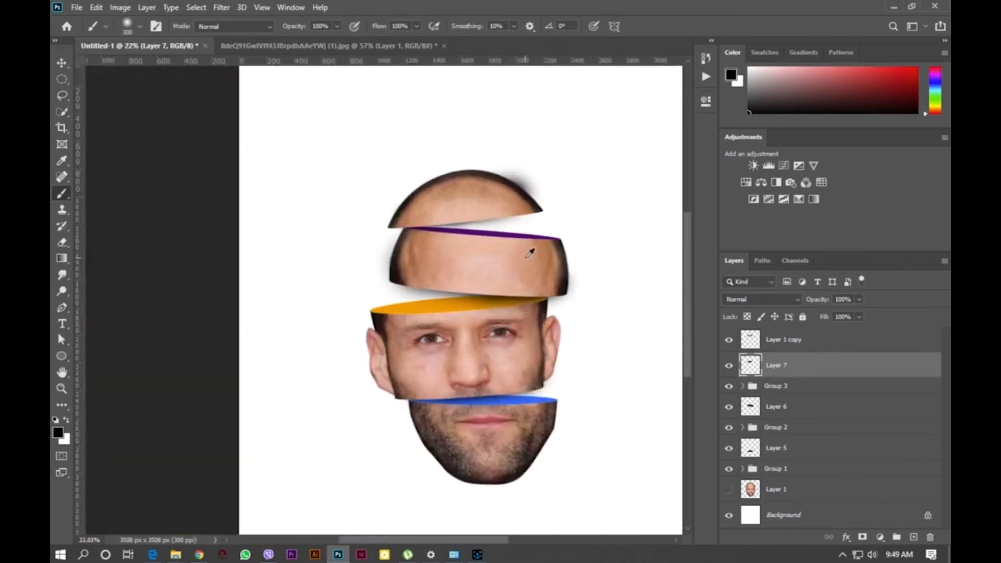
scroll(532, 423, "up", 5)
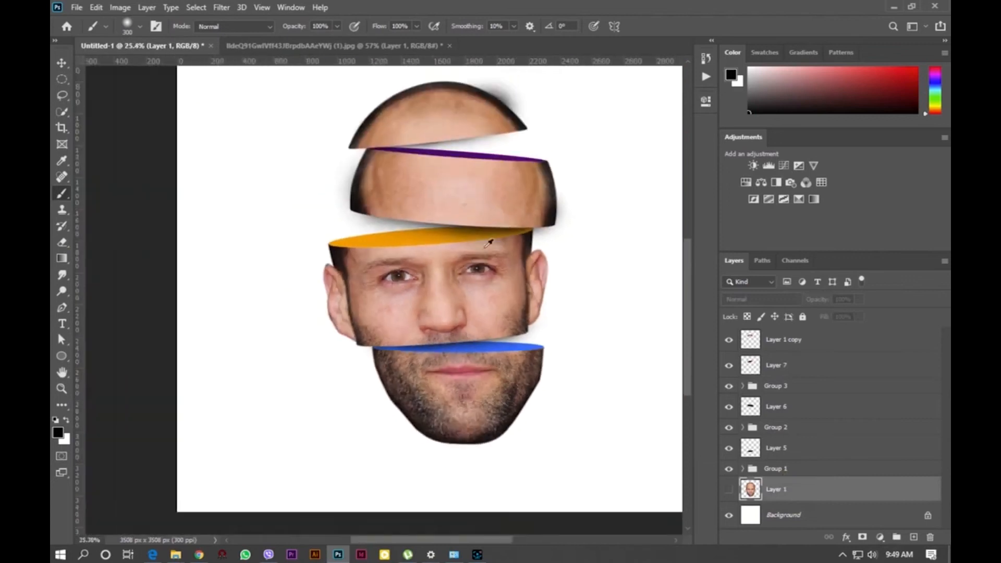
scroll(492, 85, "up", 7)
scroll(521, 314, "down", 4)
left_click(777, 365)
scroll(525, 147, "up", 5)
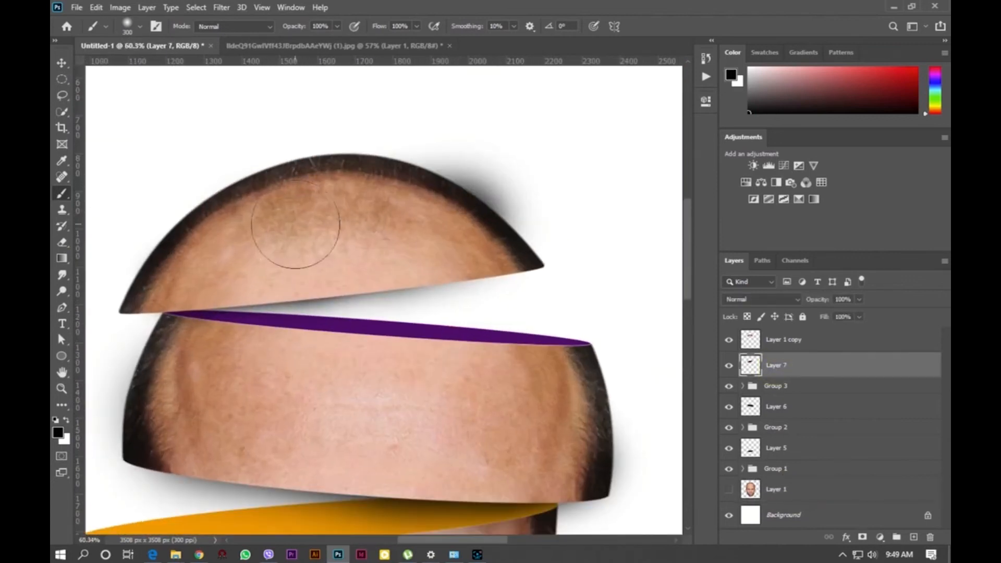
key("e")
left_click_drag(429, 175, 478, 189)
scroll(432, 183, "down", 1)
scroll(428, 193, "down", 2)
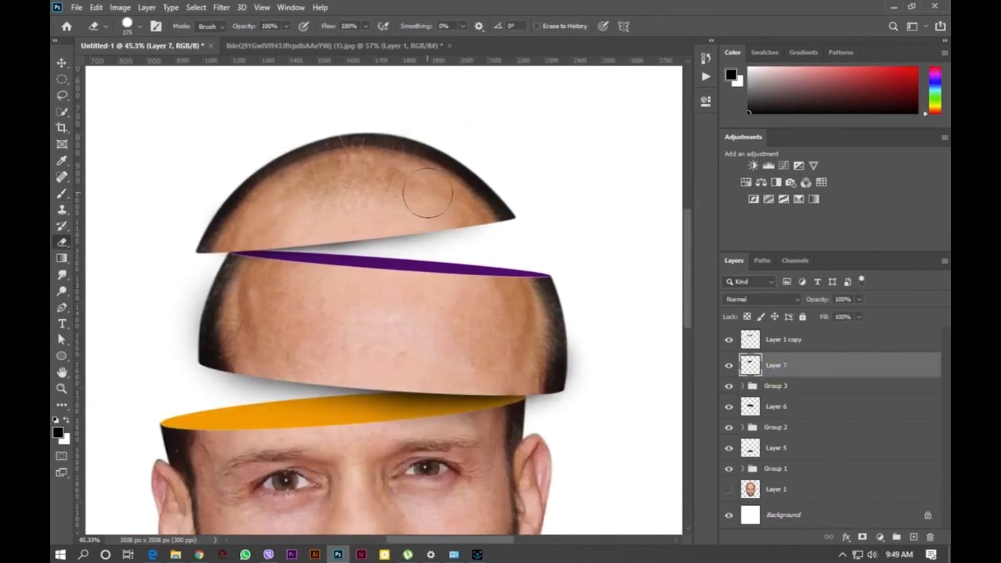
- Load the purple ellipse's outline as a selection and fill it with black on a new layer inside the forehead group
left_click(61, 63)
scroll(587, 315, "up", 5)
scroll(588, 315, "down", 3)
left_click(743, 387)
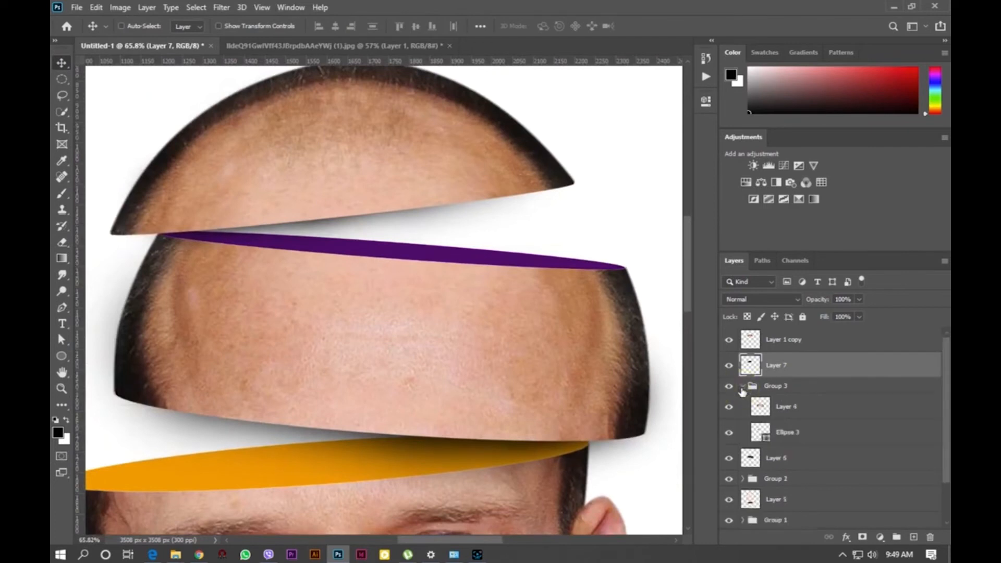
left_click(790, 437)
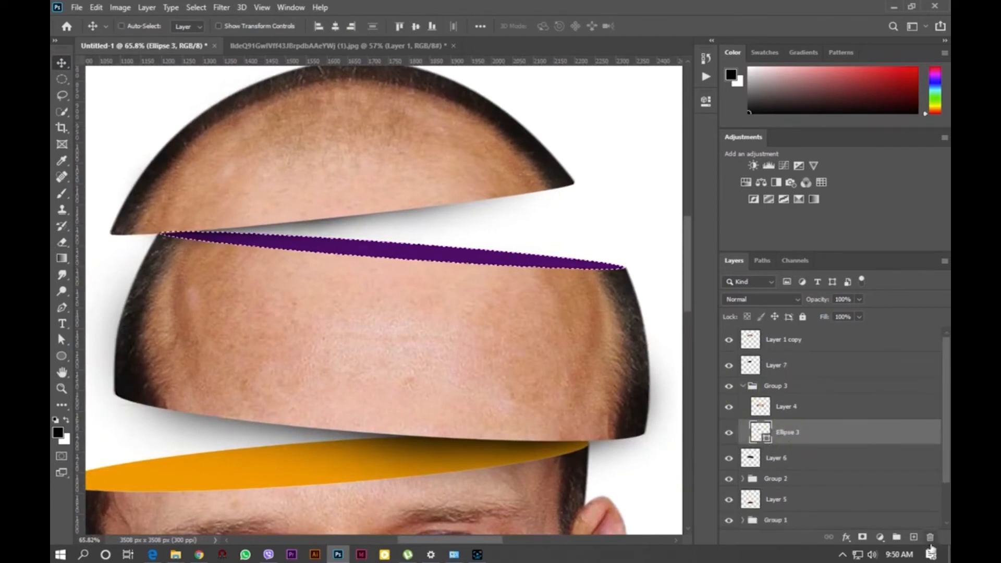
left_click(914, 538)
key("alt+BackSpace")
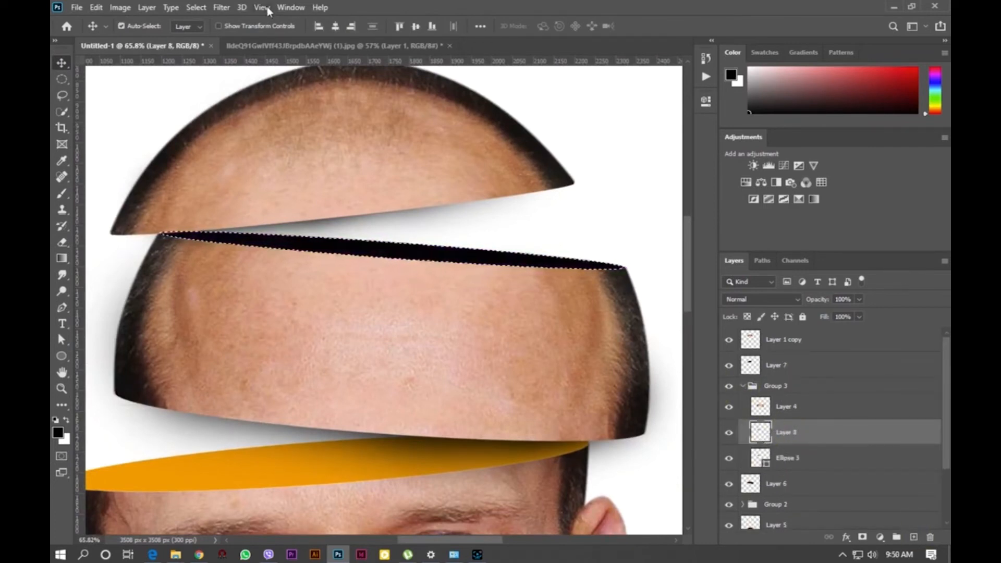
- Apply a Gaussian Blur to the black ellipse fill to soften it
left_click(222, 8)
mouse_move(292, 149)
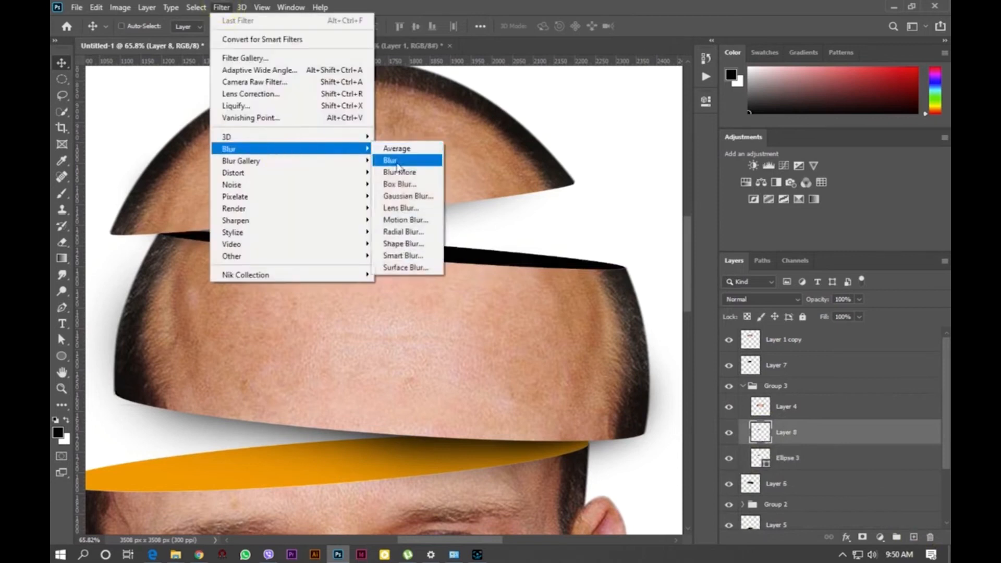
left_click(412, 220)
left_click(719, 130)
left_click(222, 7)
left_click(402, 197)
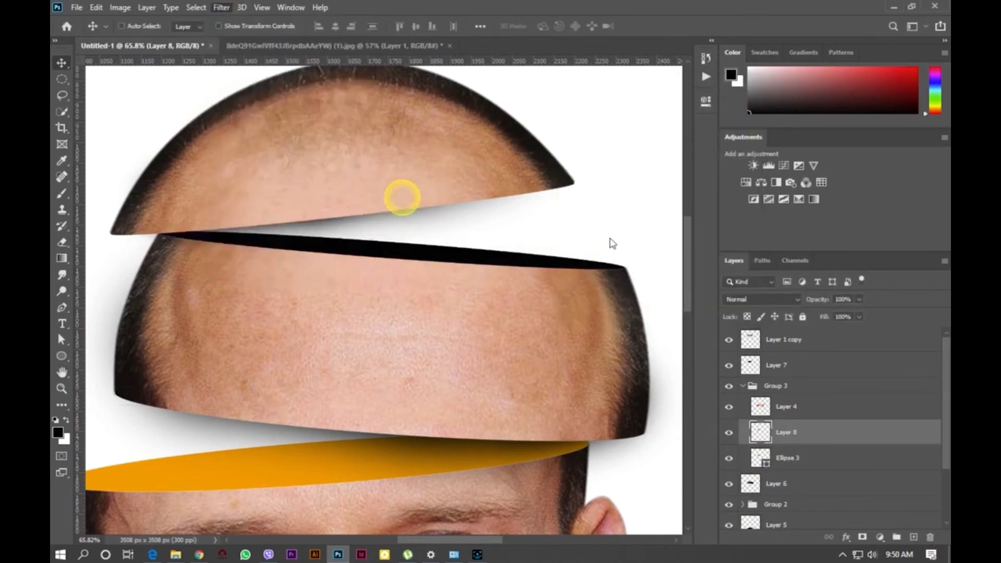
left_click_drag(712, 278, 845, 291)
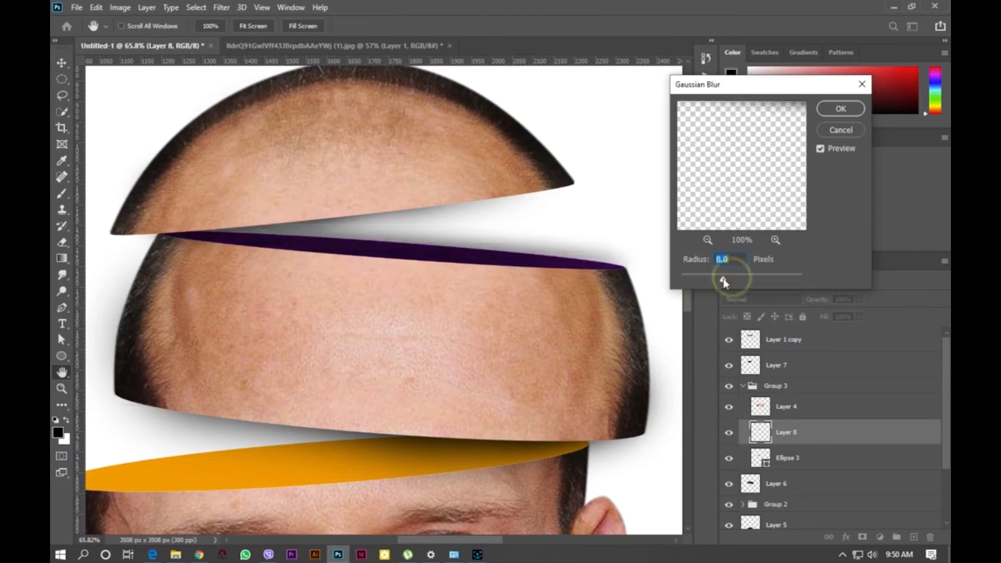
left_click(835, 110)
- Move a copy of the blurred black shape down onto the orange ellipse with Free Transform
key("ctrl+t")
left_click_drag(616, 221, 547, 237)
left_click_drag(428, 260, 451, 464)
key("Return")
- Reshape the shadow copy with Free Transform so it lies across the orange ellipse
scroll(452, 465, "down", 2)
key("ctrl+t")
left_click_drag(459, 424, 521, 396)
left_click_drag(398, 435, 387, 460)
left_click_drag(523, 386, 471, 397)
left_click_drag(410, 447, 417, 438)
left_click_drag(352, 412, 352, 402)
left_click_drag(397, 429, 397, 435)
left_click_drag(484, 385, 463, 389)
key("Return")
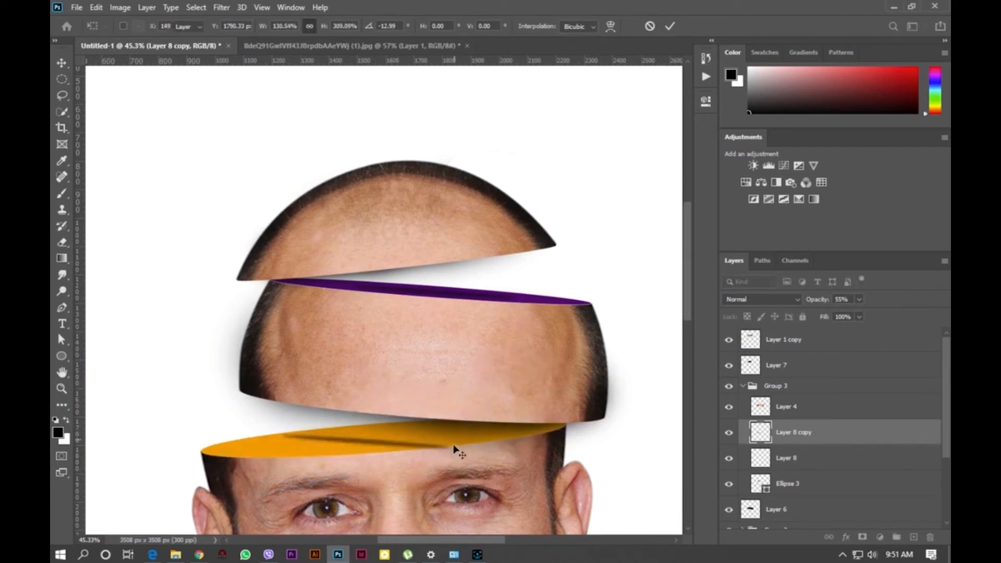
- Lower the shadow copy's opacity to 37%
scroll(292, 469, "up", 9)
scroll(373, 342, "down", 6)
left_click(859, 299)
left_click_drag(860, 314, 848, 316)
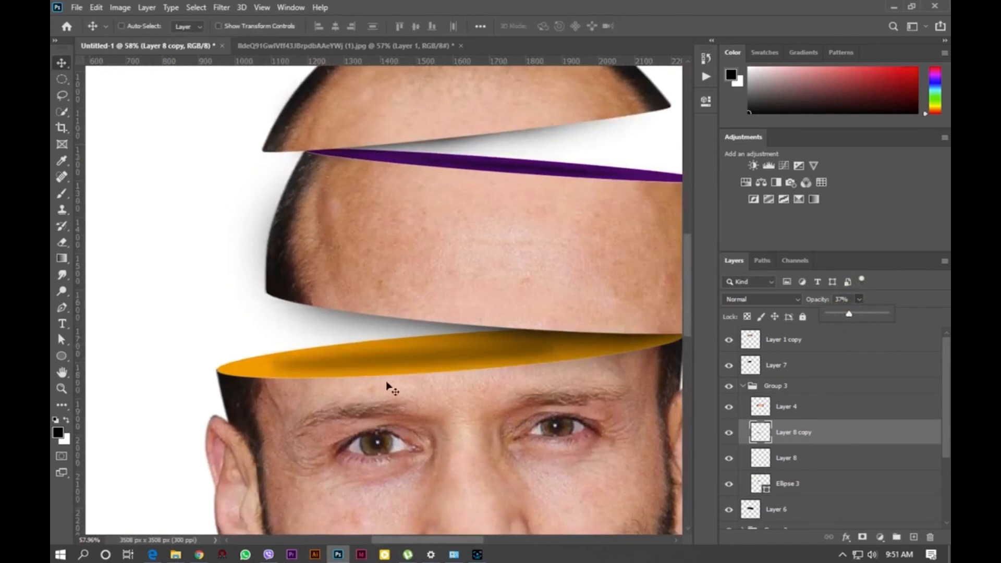
- Squash the shadow copy slightly with Free Transform to fit the orange ellipse
scroll(360, 348, "down", 3)
key("ctrl+t")
mouse_move(511, 354)
left_mouse_down()
mouse_move(530, 348)
mouse_move(520, 338)
left_mouse_up()
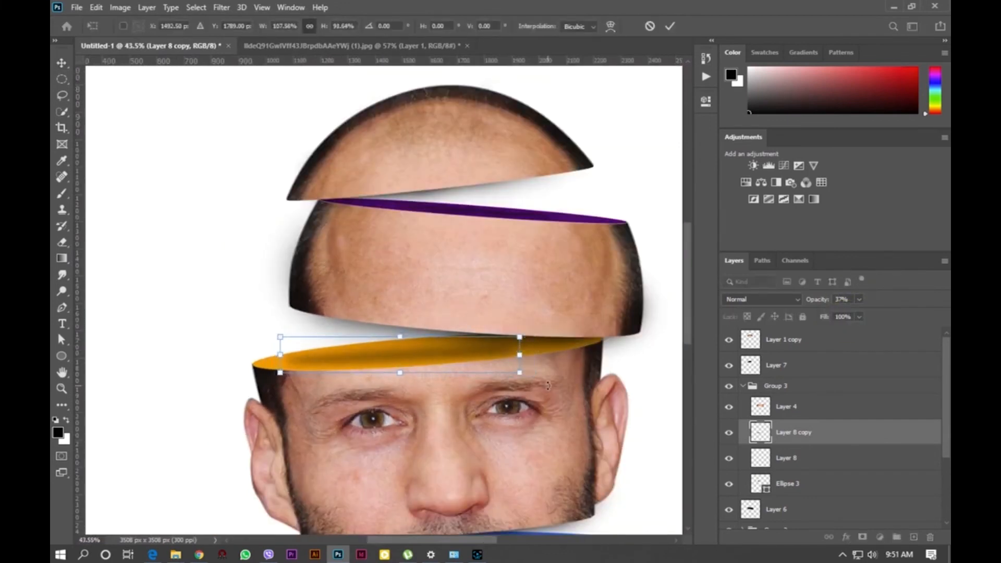
key("Return")
- Add a layer mask to the shadow copy and paint out the excess shadow with the brush
scroll(336, 379, "up", 9)
left_click(863, 537)
key("b")
scroll(151, 326, "down", 5)
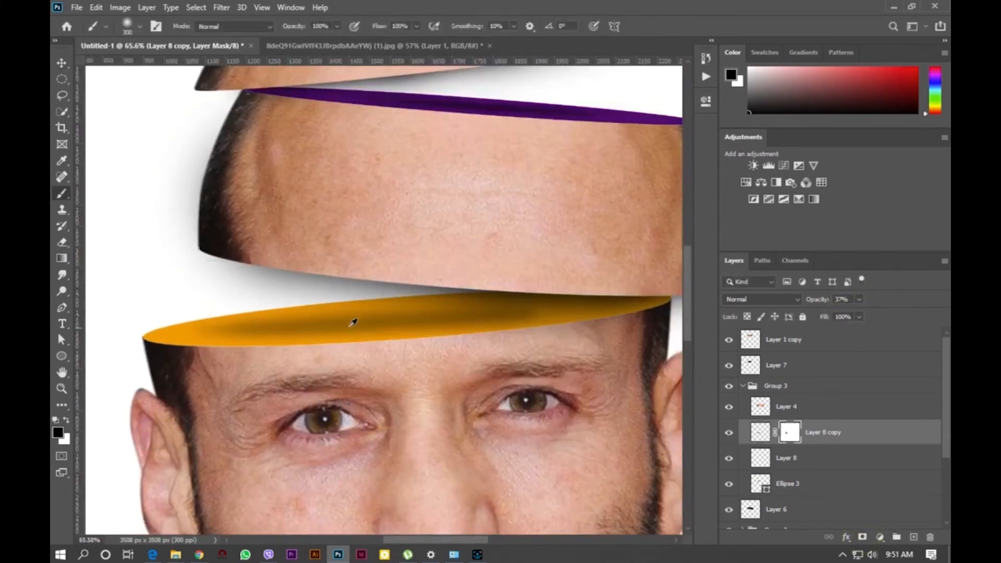
scroll(485, 254, "down", 12)
scroll(493, 371, "up", 4)
- Duplicate the shadow down onto the blue chin ellipse and reshape it with Free Transform to fit
left_click(62, 65)
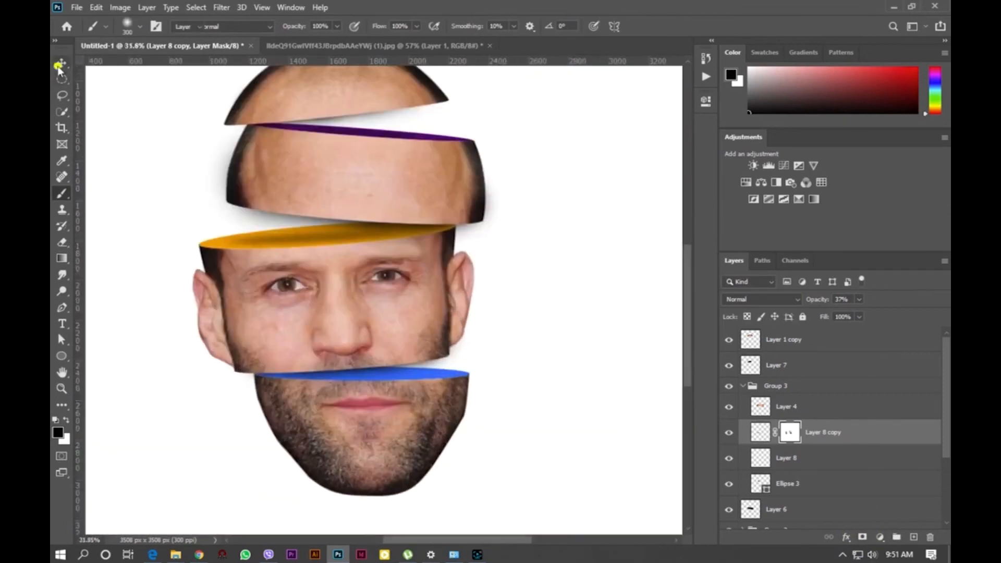
scroll(300, 225, "up", 3)
left_click_drag(287, 248, 407, 428)
scroll(503, 435, "up", 5)
key("ctrl+t")
left_click_drag(572, 390, 509, 400)
left_click_drag(391, 419, 364, 418)
left_click_drag(493, 394, 494, 402)
left_click_drag(393, 420, 417, 420)
key("Return")
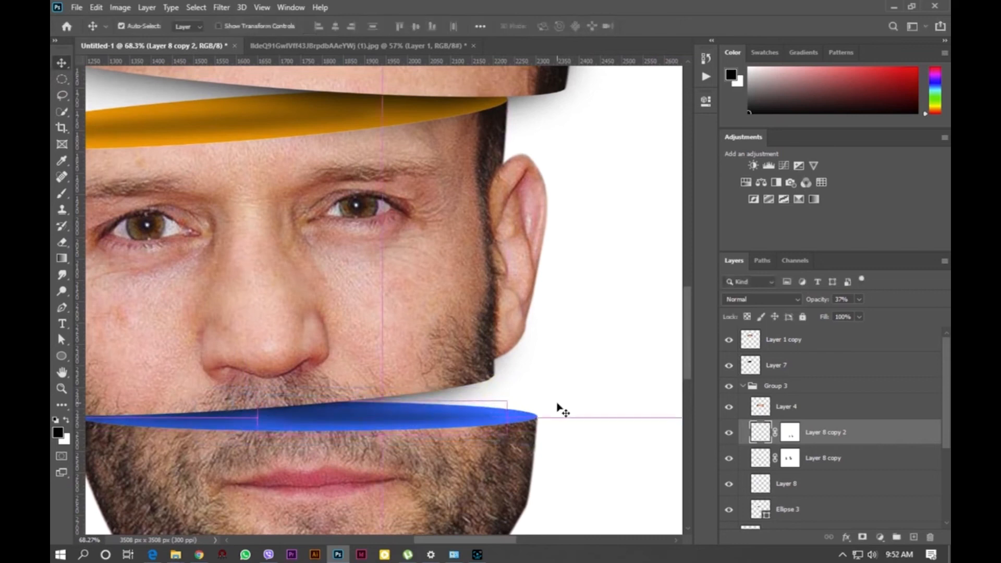
- Paint on the chin shadow's mask to hide the excess shadow
left_click(790, 433)
key("b")
left_click(272, 356)
scroll(568, 217, "down", 11)
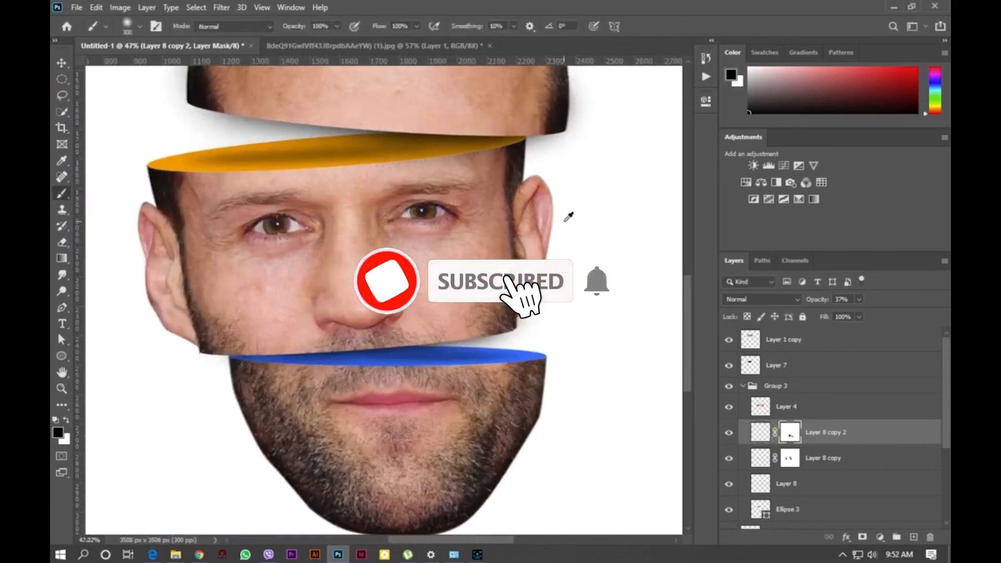
scroll(313, 313, "up", 3)
key("v")
key("ctrl+0")
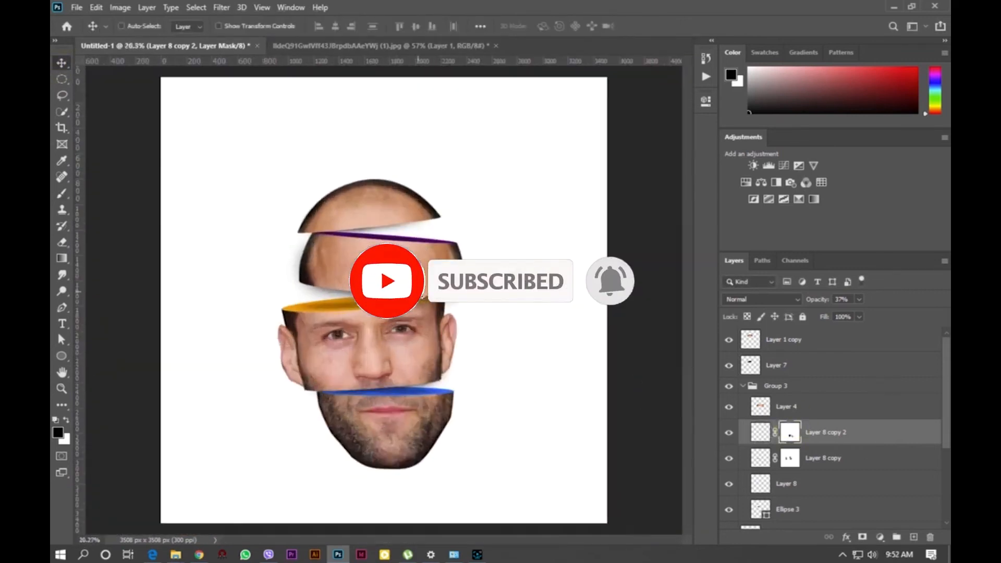
left_click(731, 387)
left_click(730, 387)
left_click(744, 387)
scroll(623, 386, "down", 6)
scroll(604, 385, "up", 3)
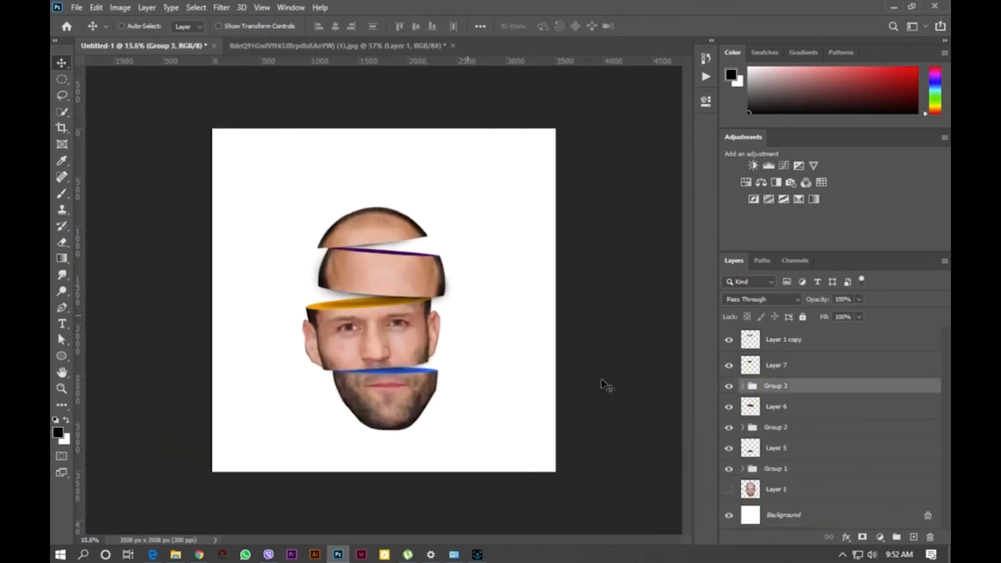
- Add a solid colour fill layer in dark grey 3d3d3d above the original photo layer
left_click(791, 489)
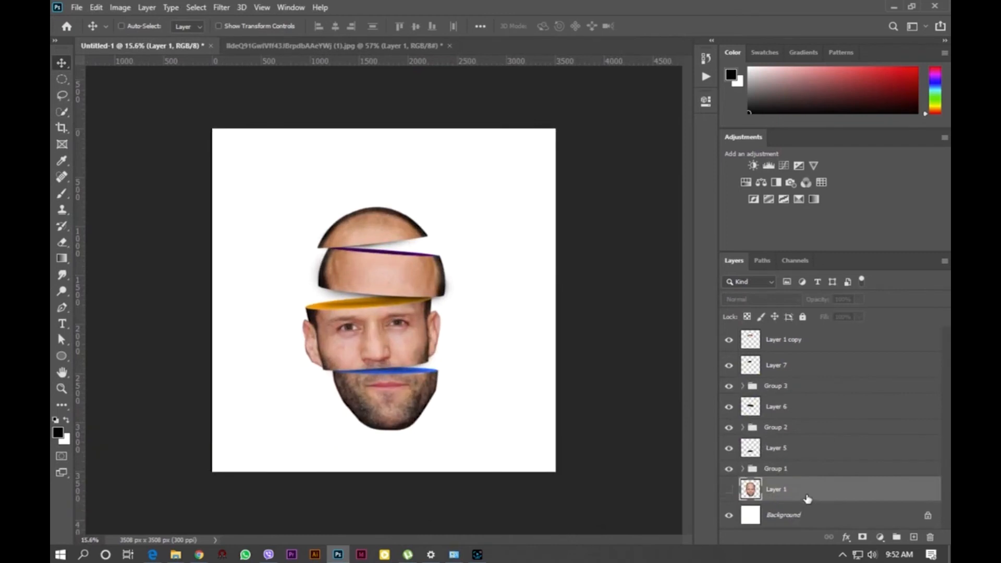
left_click(913, 538)
left_click(847, 539)
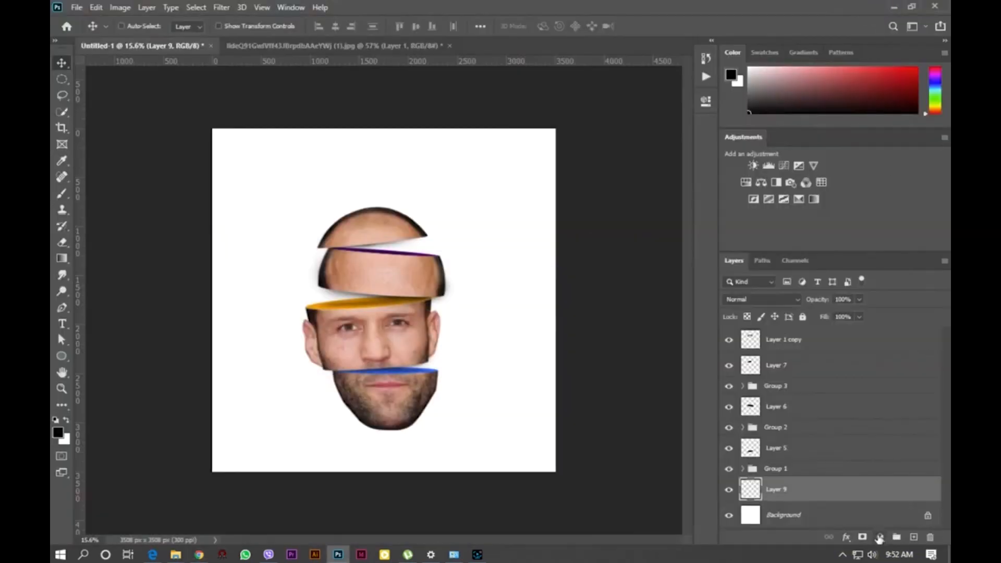
left_click(880, 538)
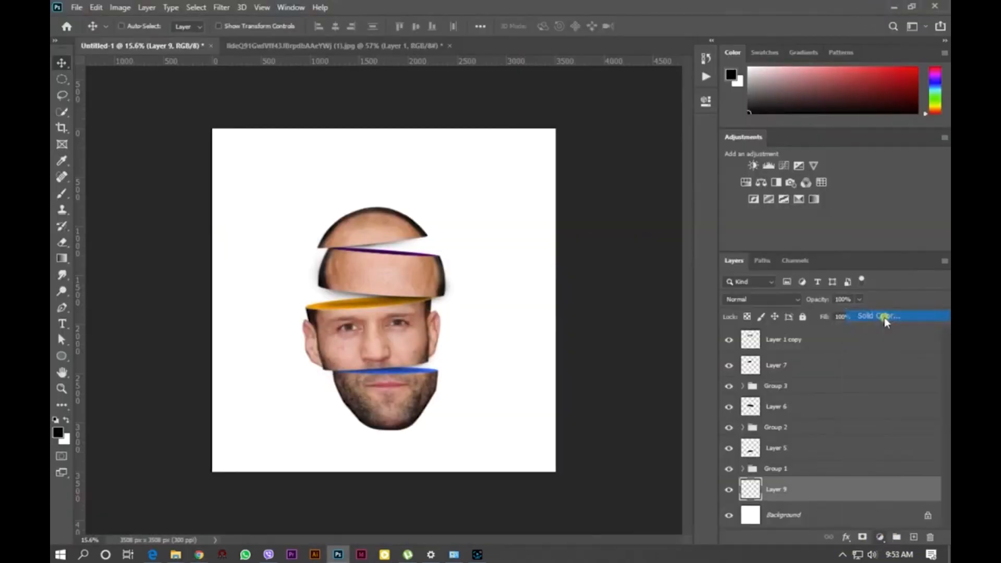
left_click(882, 315)
left_click_drag(598, 226, 596, 253)
left_click(868, 126)
- Add a second solid colour fill layer in light grey adadad
left_click(880, 538)
left_click(882, 317)
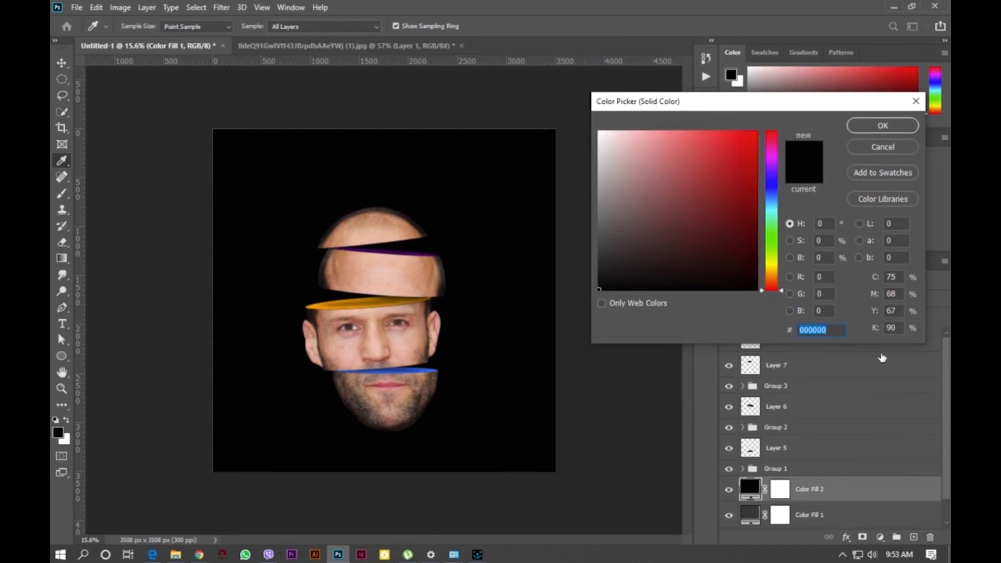
left_click(598, 181)
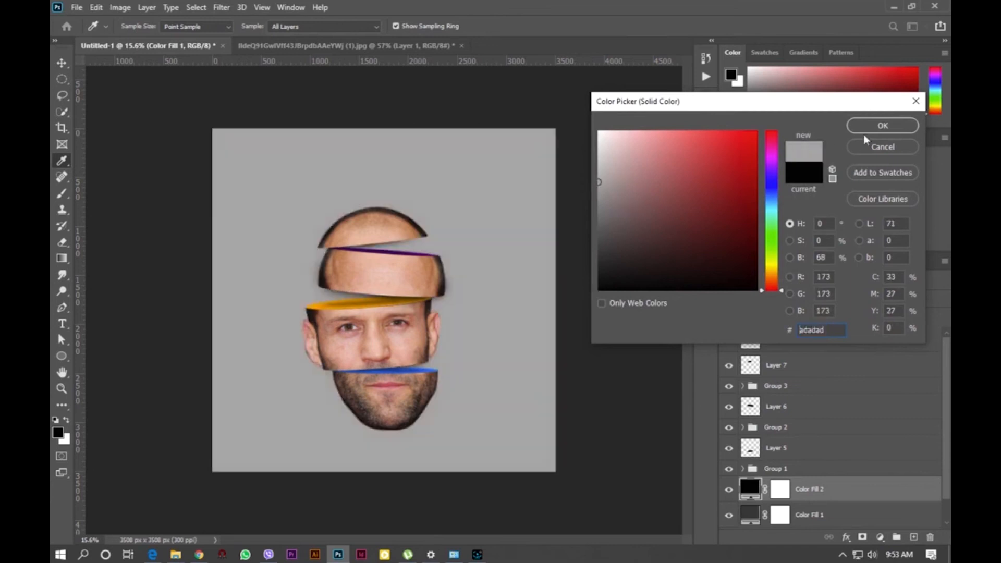
left_click(867, 129)
- Select a circle around the head on the light grey fill's mask and refine it with 561.3 px feather and +10% shift edge
left_click(775, 493)
left_click(62, 80)
left_click_drag(261, 172, 514, 420)
key("shift+Left")
key("shift+Left")
key("shift+Left")
key("shift+Left")
key("shift+Left")
key("shift+Left")
key("shift+Left")
key("shift+Left")
key("shift+Down")
key("shift+Down")
key("shift+Down")
left_click(550, 28)
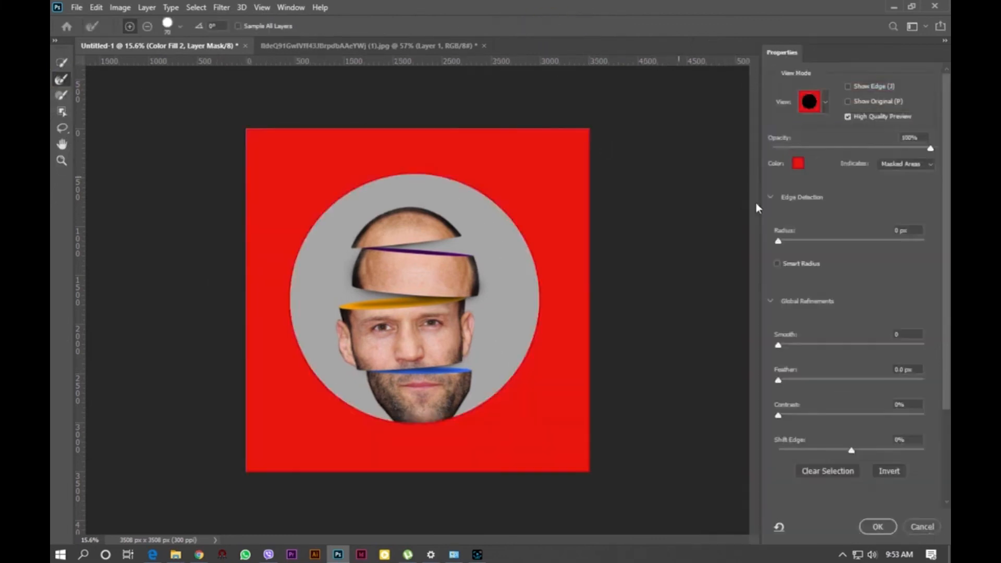
left_click_drag(779, 383, 913, 383)
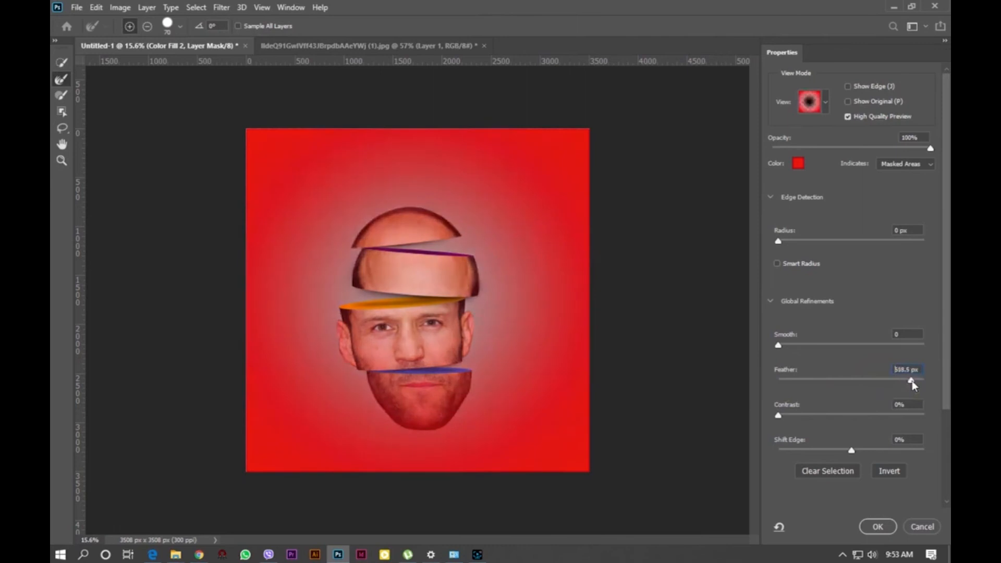
left_click_drag(833, 455, 866, 456)
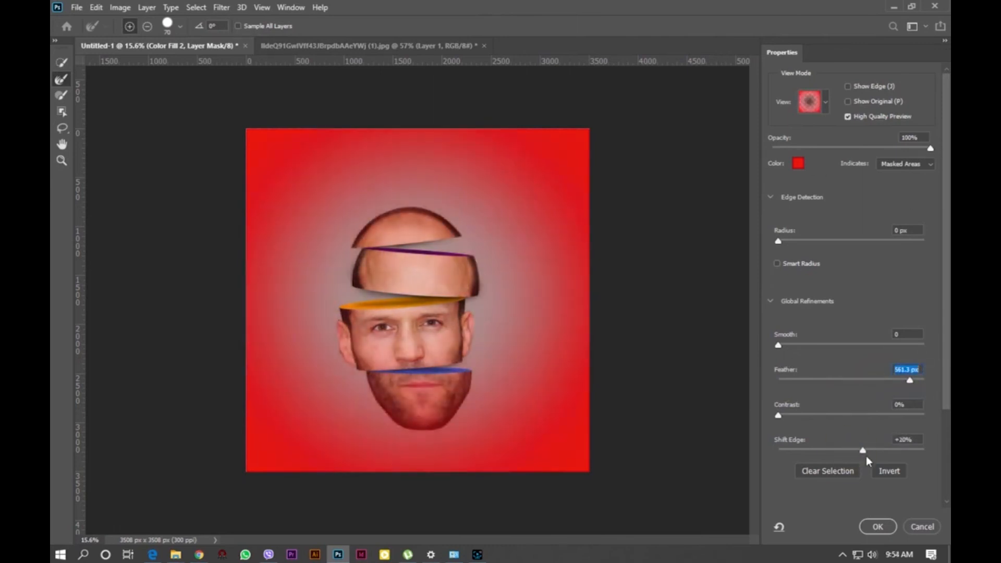
left_click(878, 527)
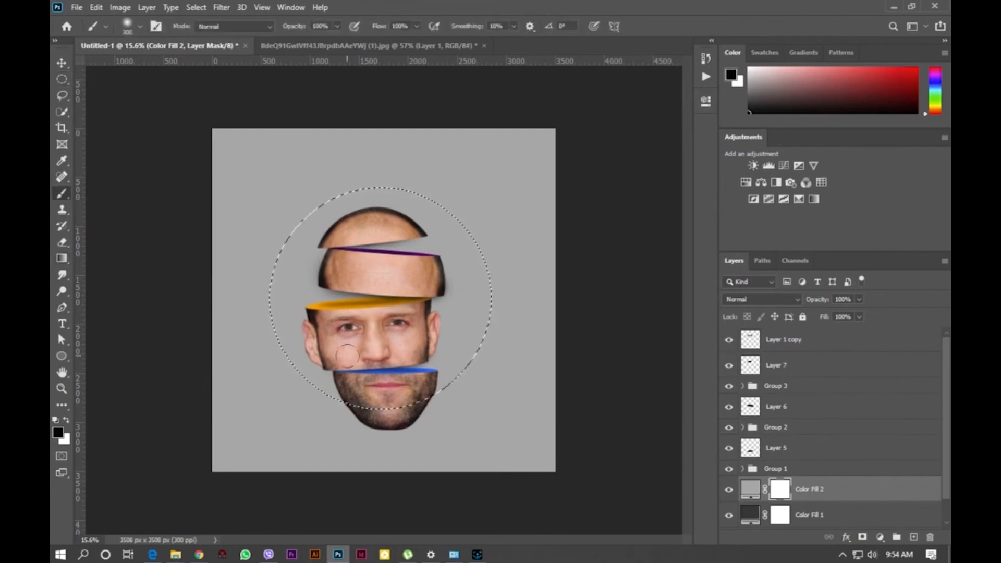
- Reopen Select and Mask, invert the refined selection and apply it to the fill's layer mask
left_click(556, 26)
scroll(834, 493, "down", 5)
left_click(863, 470)
left_click(834, 483)
left_click(879, 527)
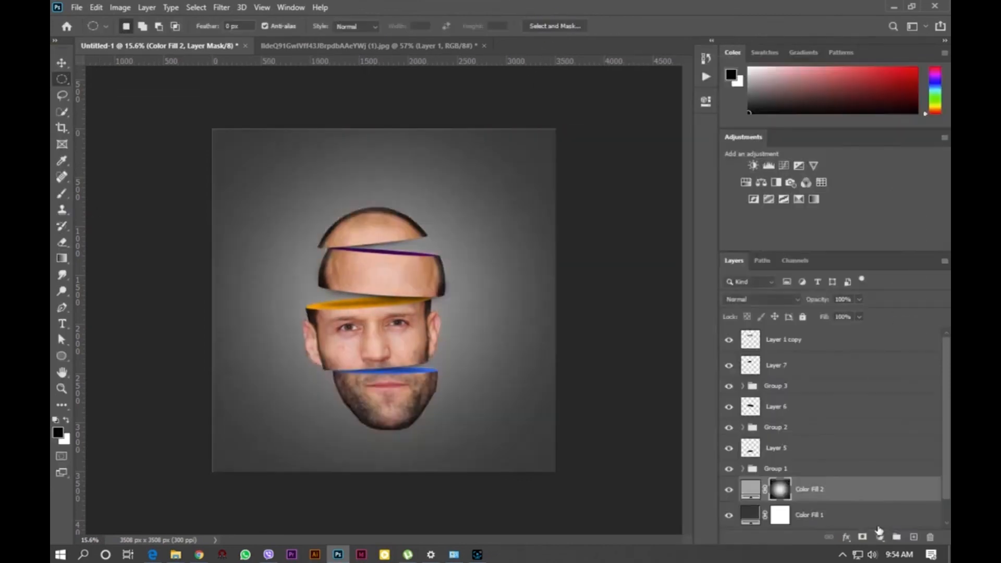
- Pick a lighter grey for the bottom solid colour fill layer
double_click(747, 518)
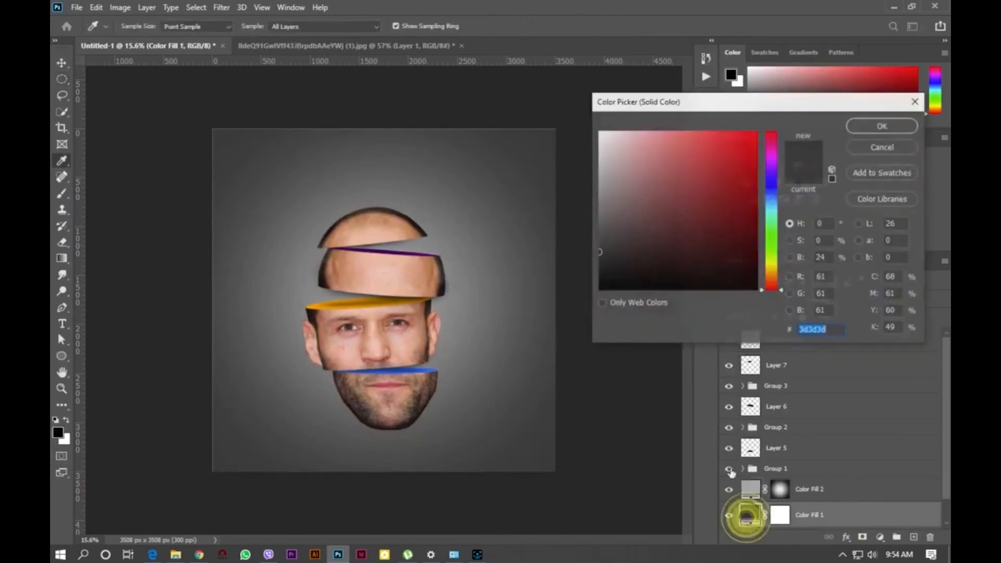
left_click(599, 234)
left_click(883, 126)
key("v")
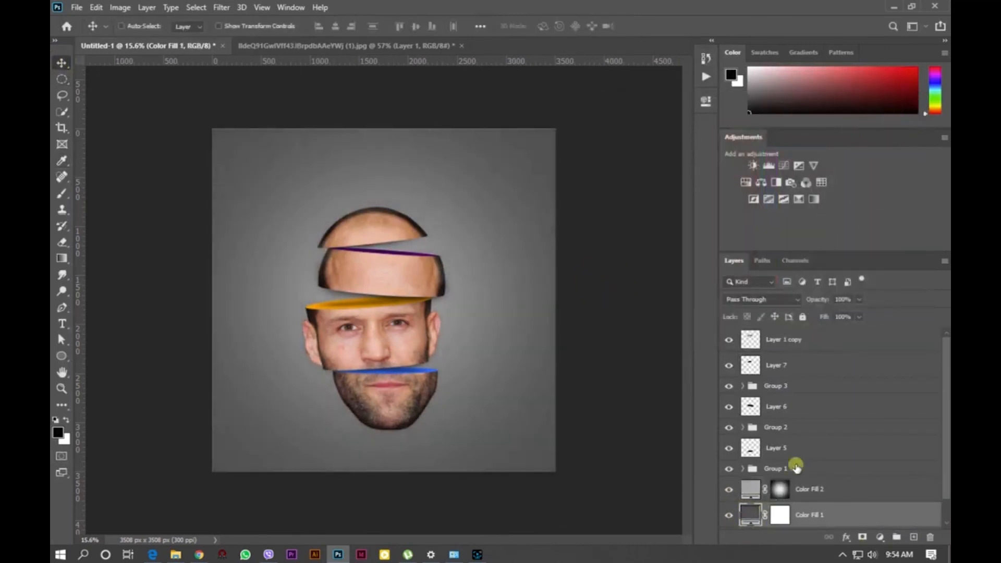
- Select all slice layers and groups and scale them down slightly with Free Transform
left_click(797, 468)
left_click(779, 340, "shift")
key("ctrl+t")
left_click_drag(455, 200, 450, 208)
left_click_drag(402, 318, 406, 303)
key("Return")
- Create a merged copy of the selected slice layers on a new layer
scroll(467, 306, "up", 10)
scroll(527, 212, "down", 7)
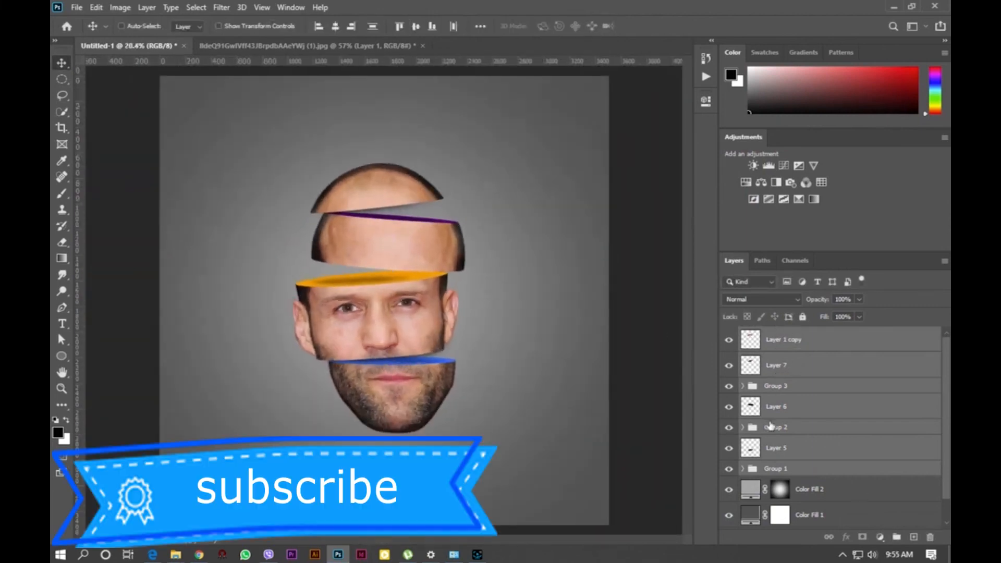
key("ctrl+e")
key("ctrl+z")
key("ctrl+alt+e")
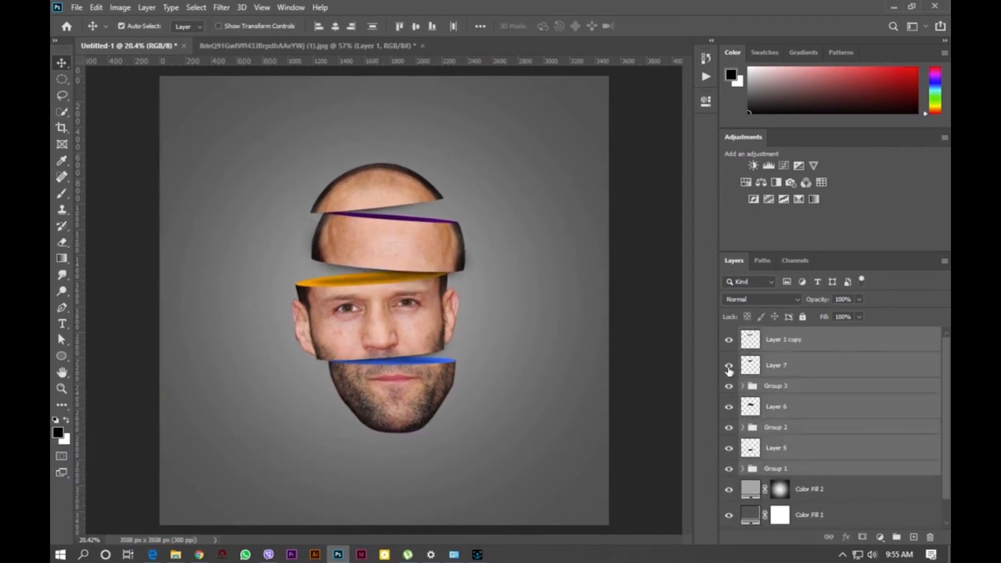
scroll(292, 186, "up", 9)
left_click(750, 340, "ctrl")
scroll(363, 235, "down", 5)
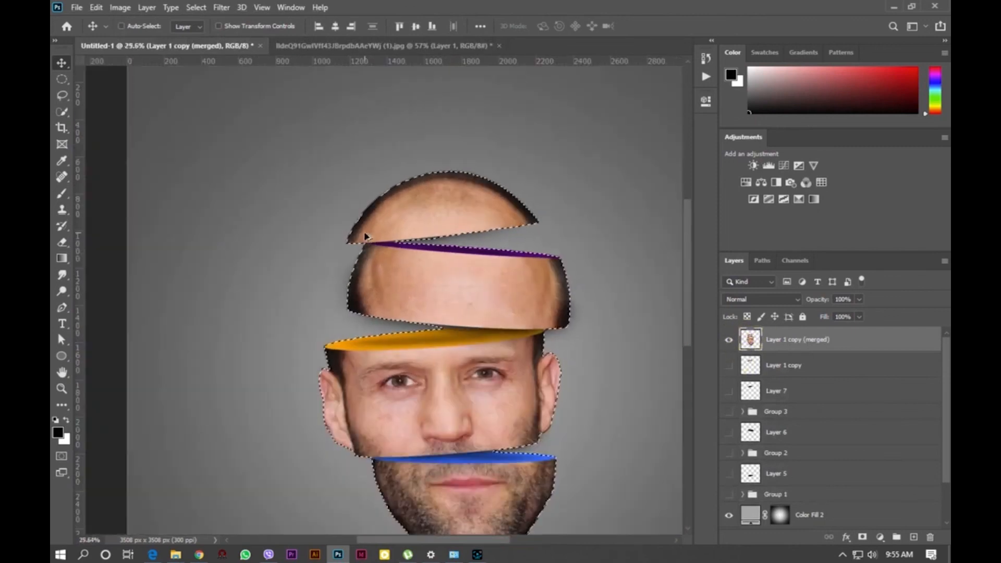
key("b")
scroll(234, 323, "down", 2)
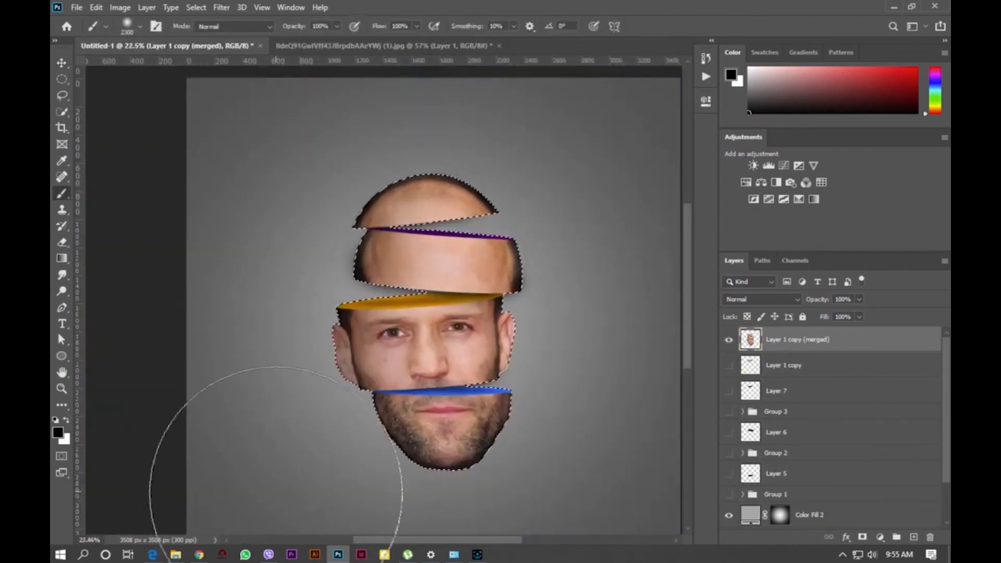
scroll(444, 89, "up", 1)
key("bracketleft")
key("bracketleft")
key("bracketleft")
key("bracketleft")
key("bracketleft")
key("bracketleft")
key("bracketleft")
key("bracketleft")
key("bracketleft")
key("bracketleft")
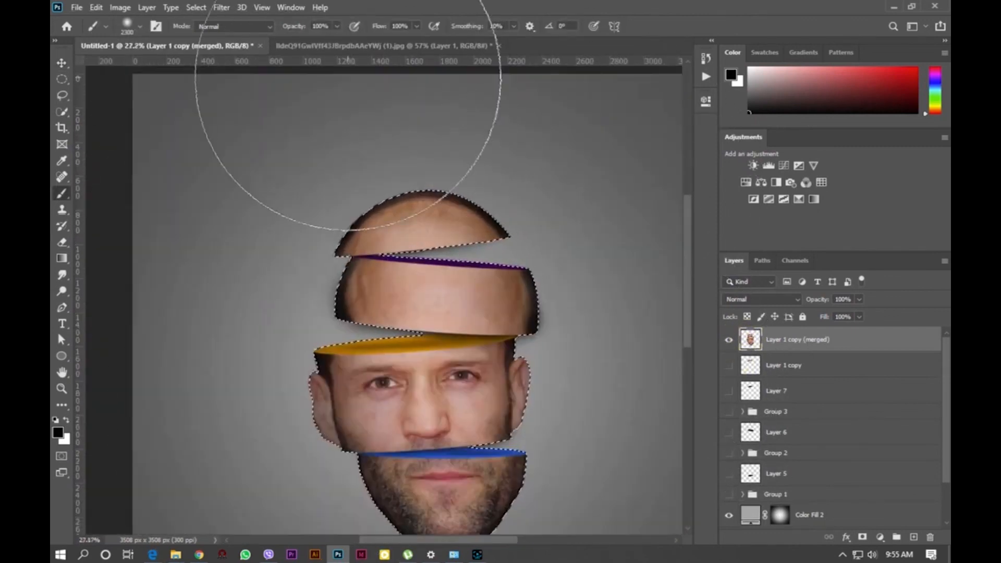
scroll(297, 143, "down", 1)
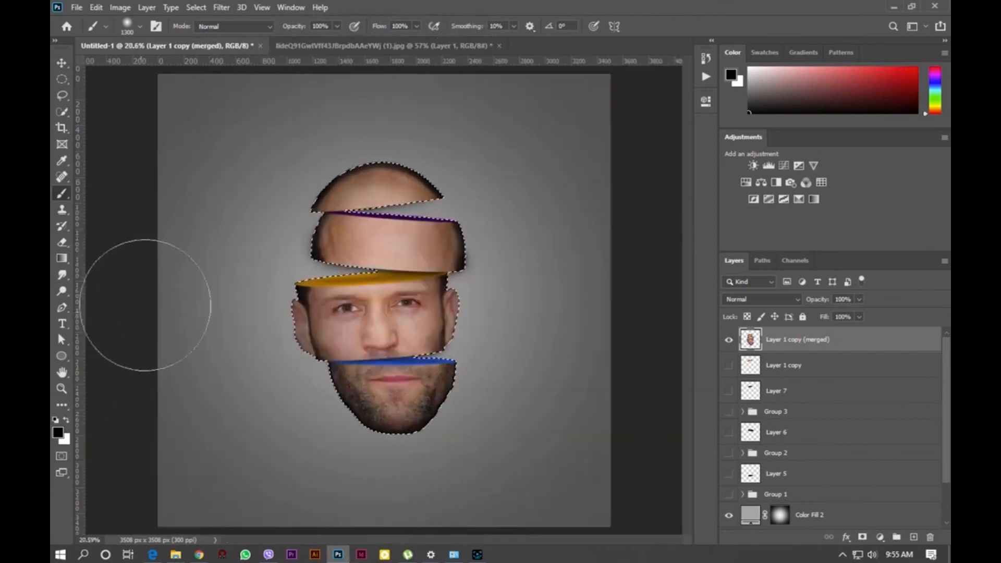
key("ctrl+d")
scroll(231, 216, "up", 2)
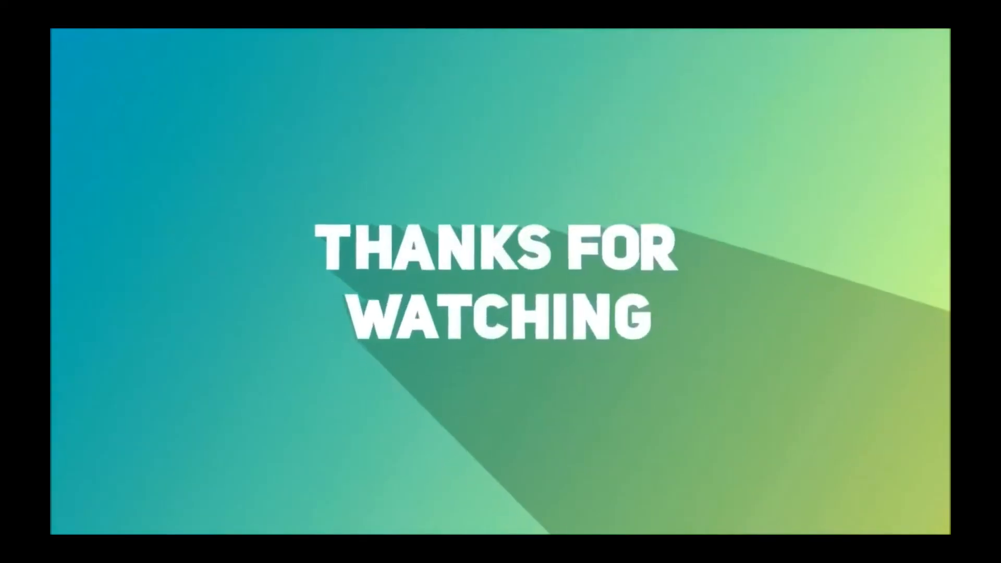